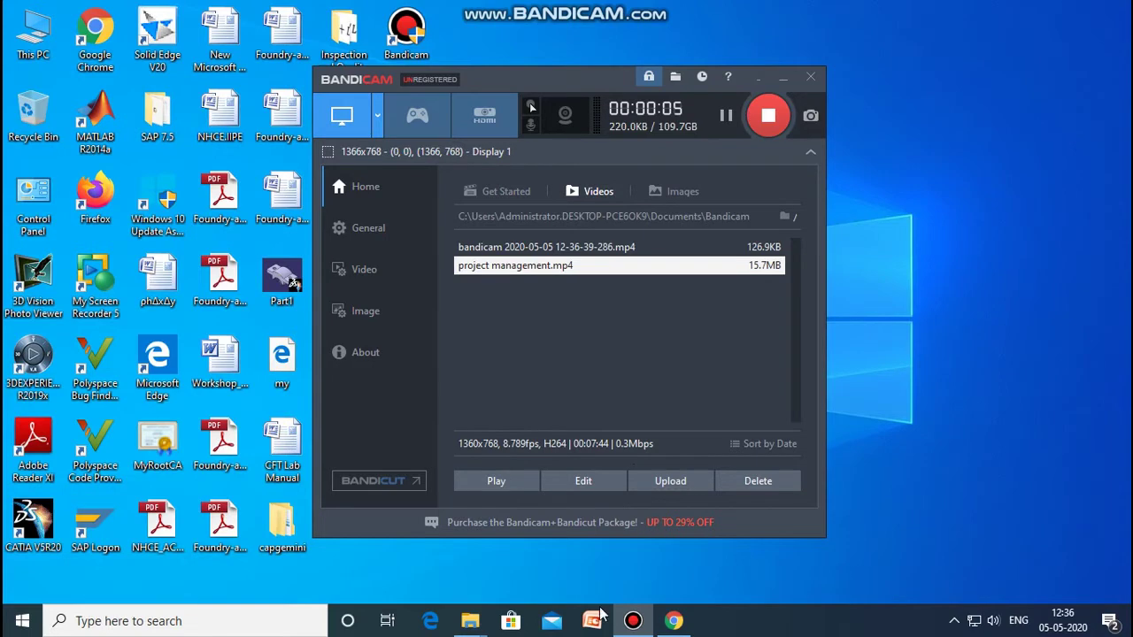
Switch to the 3DEXPERIENCE platform in Chrome and open the Collaboration and Approvals app from My Social And Collaborative Apps
{"action": "left_click", "coordinate": [674, 620]}
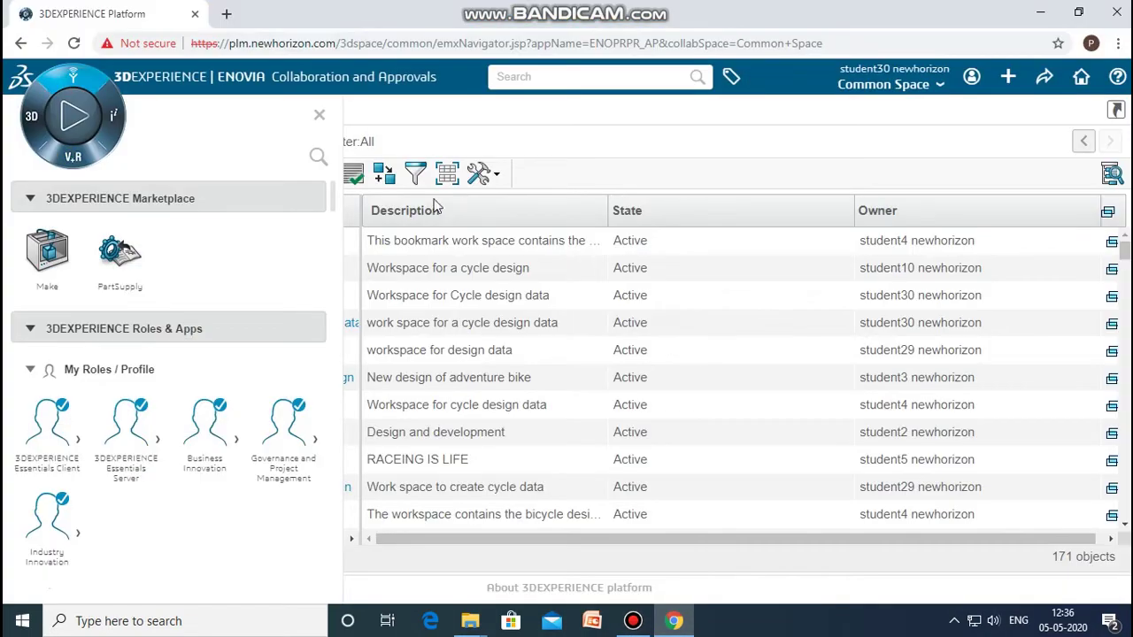
{"action": "left_click", "coordinate": [82, 86]}
{"action": "left_click", "coordinate": [77, 73]}
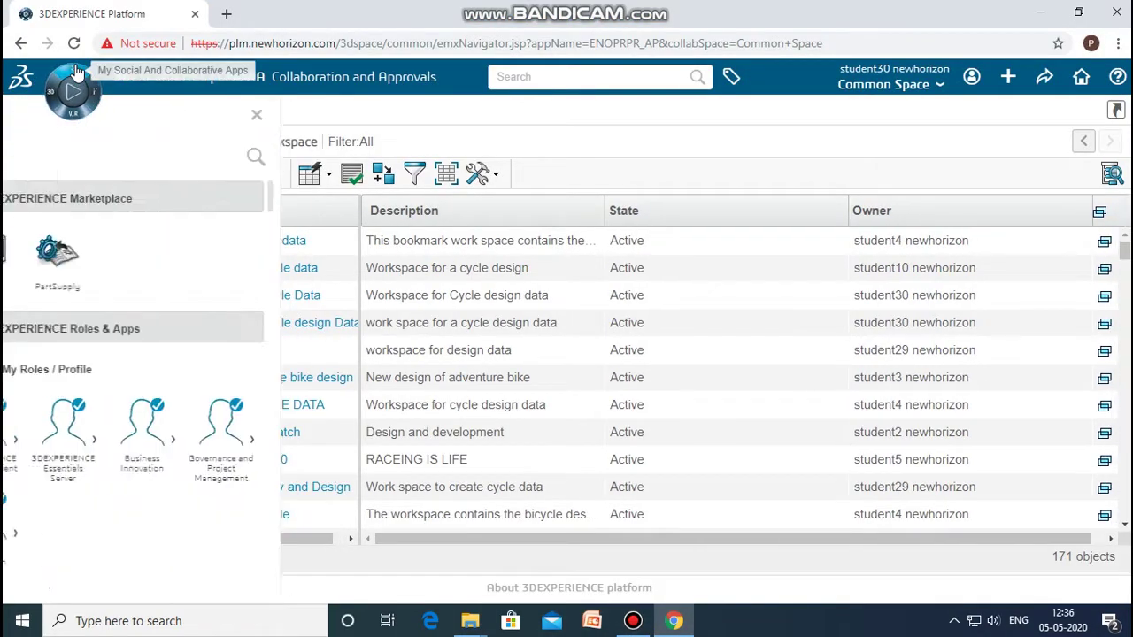
{"action": "scroll", "coordinate": [141, 478], "scroll_direction": "down", "scroll_amount": 3}
{"action": "scroll", "coordinate": [160, 487], "scroll_direction": "up", "scroll_amount": 2}
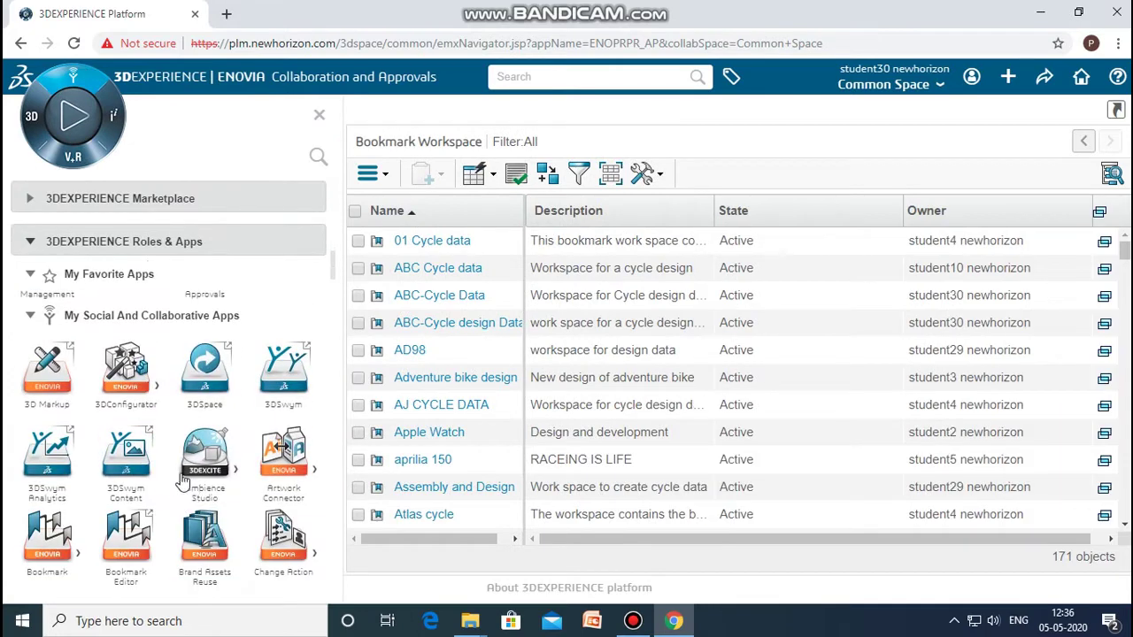
{"action": "left_click", "coordinate": [206, 389]}
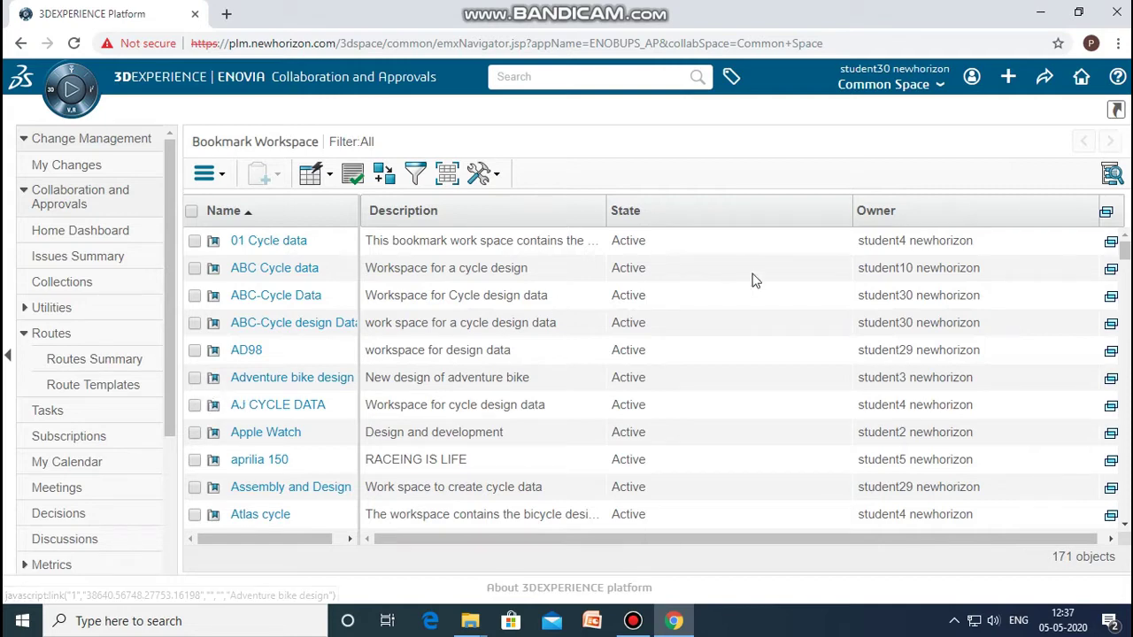
Confirm the user credentials with organization Company Name, collaborative space Common Space and role Leader
{"action": "left_click", "coordinate": [972, 76]}
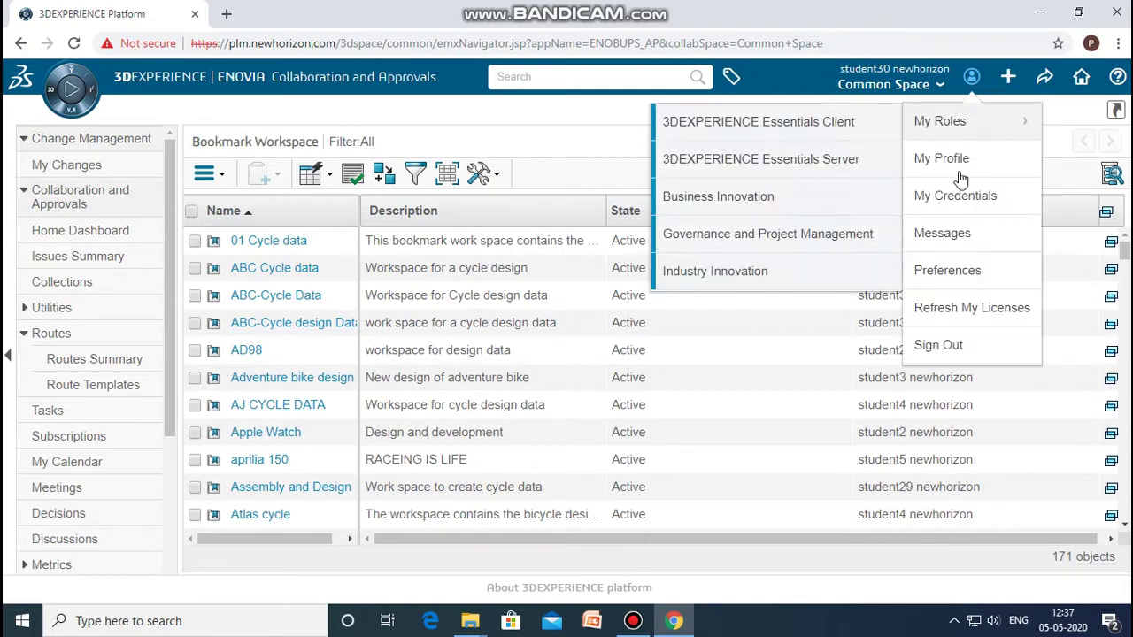
{"action": "left_click", "coordinate": [947, 200]}
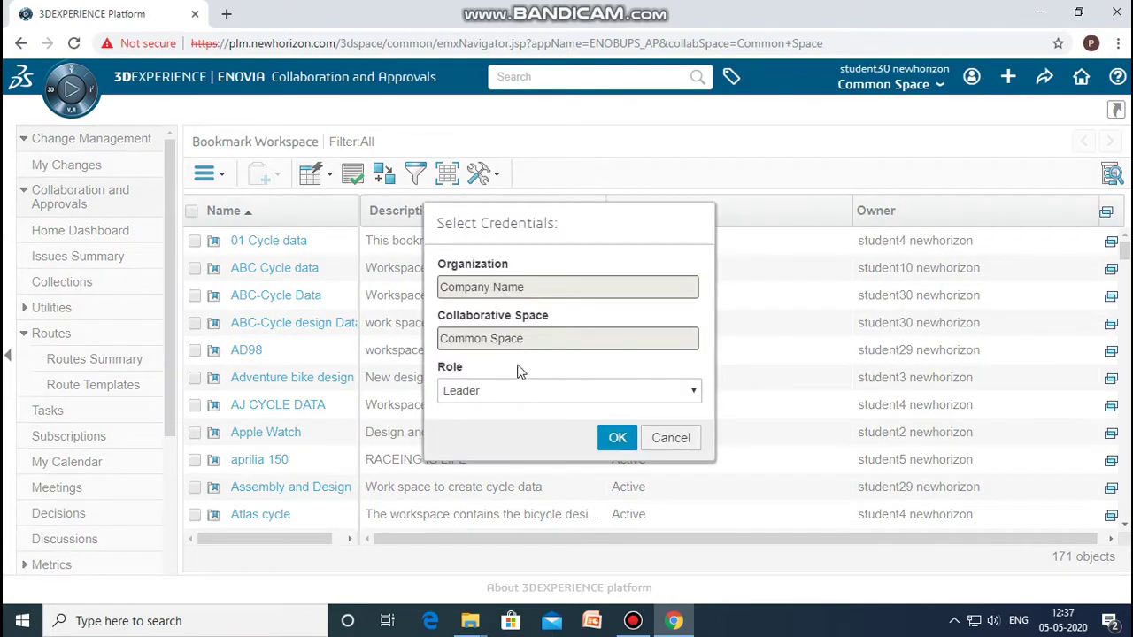
{"action": "left_click", "coordinate": [617, 438]}
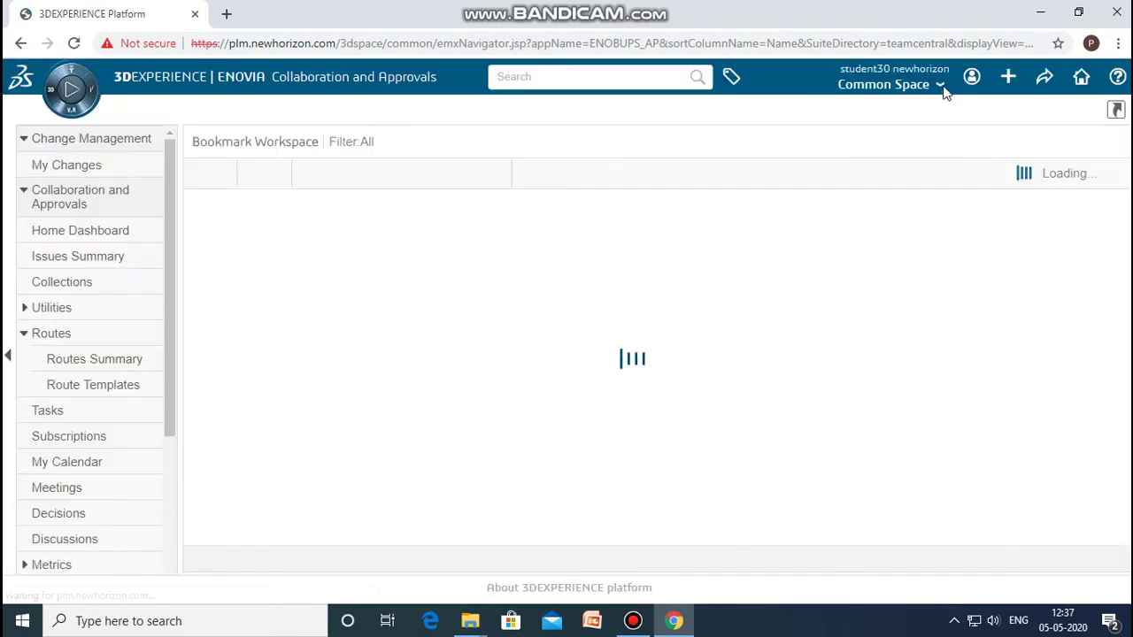
Review the organization, collaborative space and role in My Credentials without changing them
{"action": "left_click", "coordinate": [971, 80]}
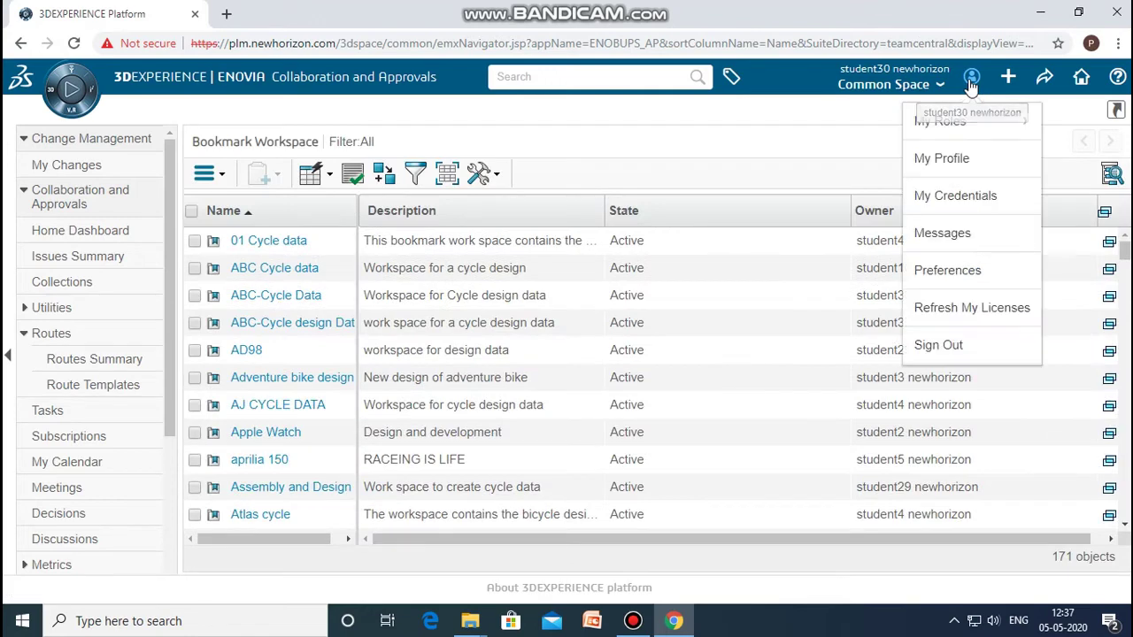
{"action": "left_click", "coordinate": [938, 197]}
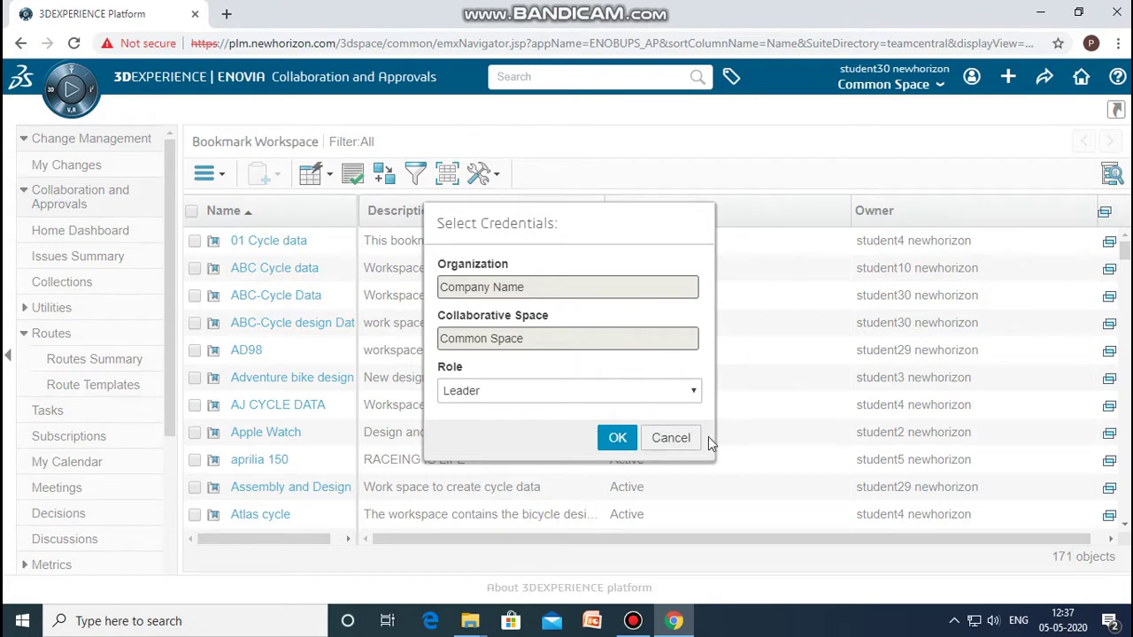
{"action": "left_click", "coordinate": [675, 439]}
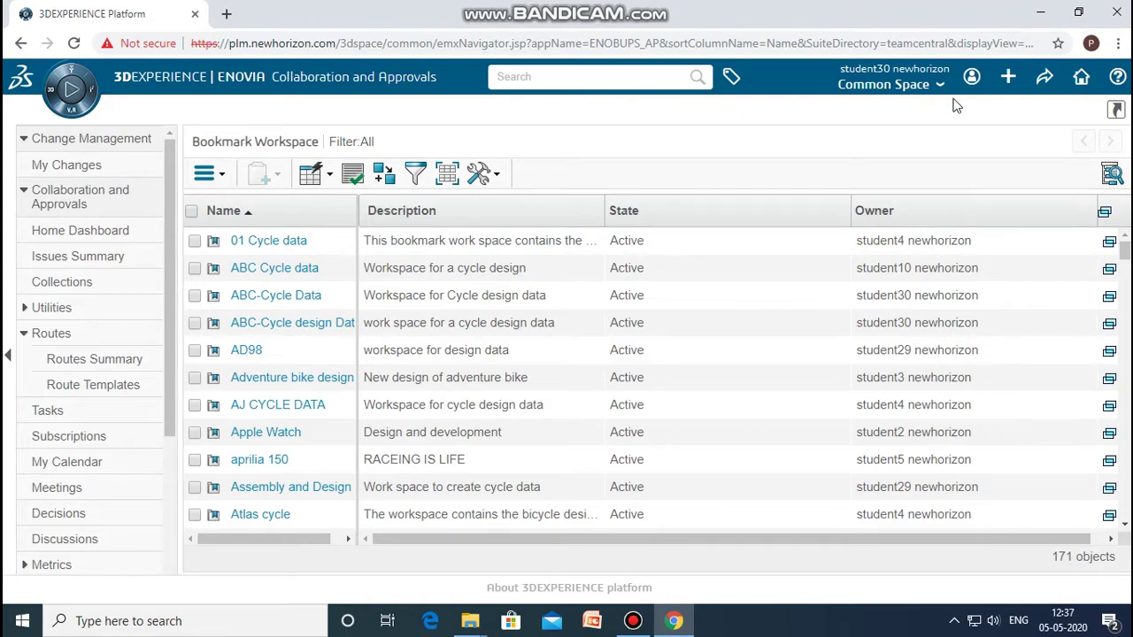
{"action": "left_click", "coordinate": [1011, 82]}
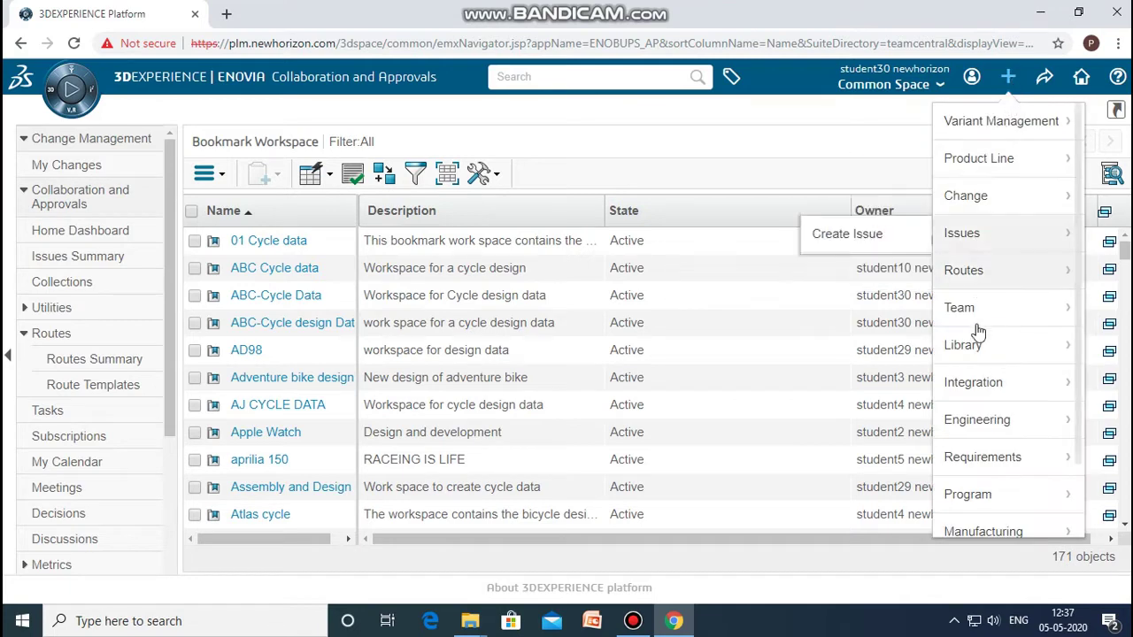
{"action": "mouse_move", "coordinate": [968, 436]}
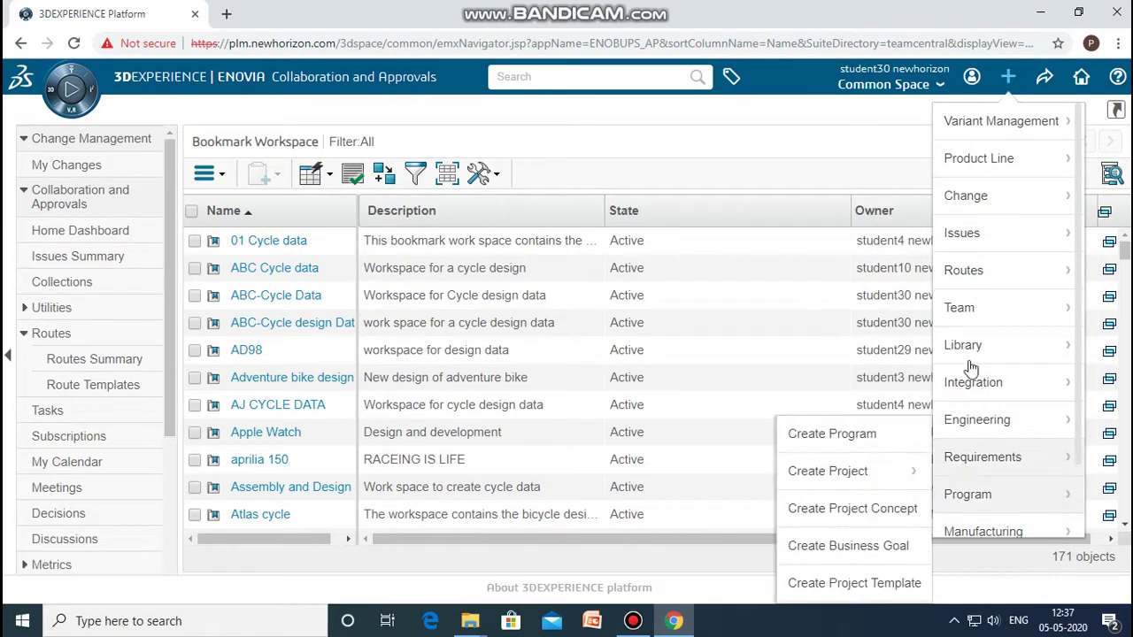
Open the user preferences and show the Home Page settings in the General category
{"action": "left_click", "coordinate": [971, 79]}
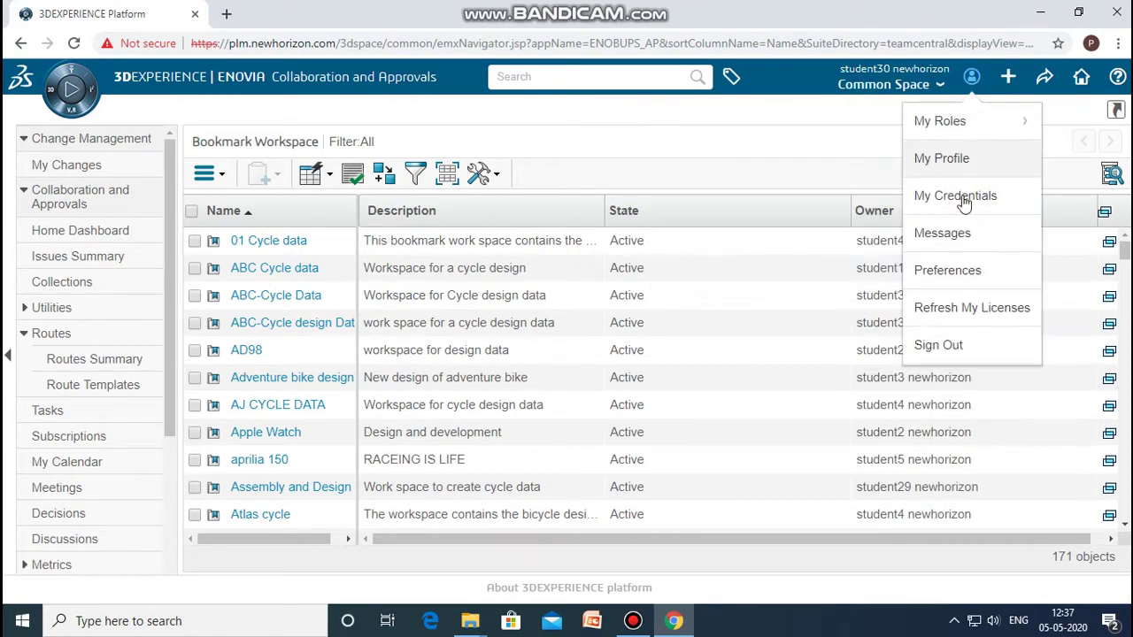
{"action": "left_click", "coordinate": [950, 271]}
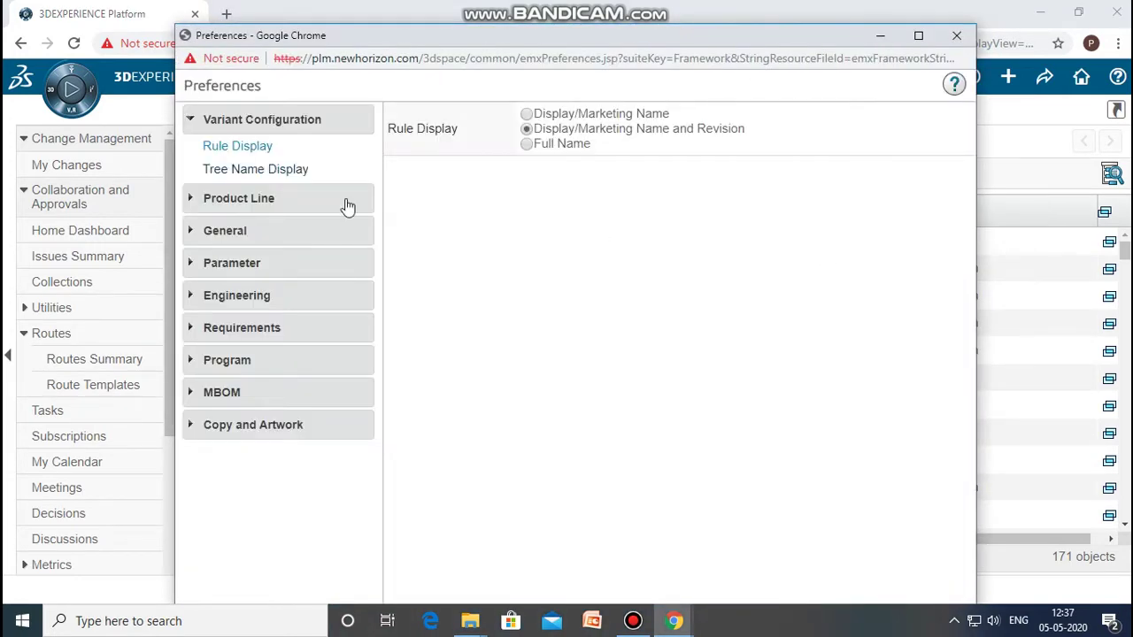
{"action": "left_click", "coordinate": [237, 232]}
{"action": "left_click", "coordinate": [230, 306]}
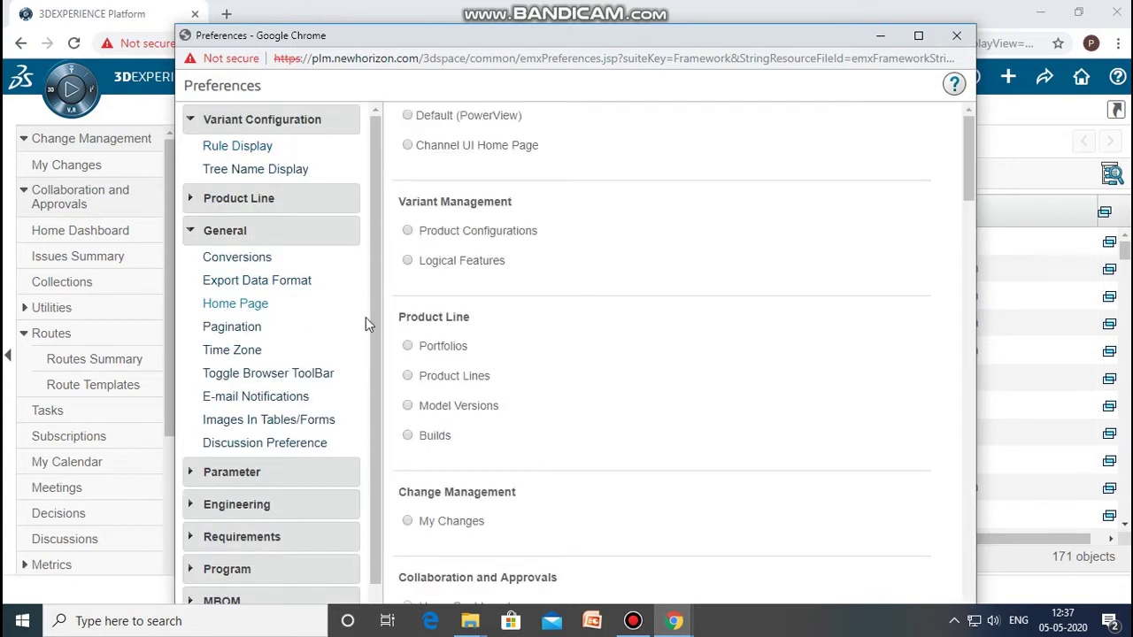
Examine the available Home Page options, including the Bookmark Workspaces choice under Team, and close the preferences
{"action": "scroll", "coordinate": [515, 363], "scroll_direction": "down", "scroll_amount": 7}
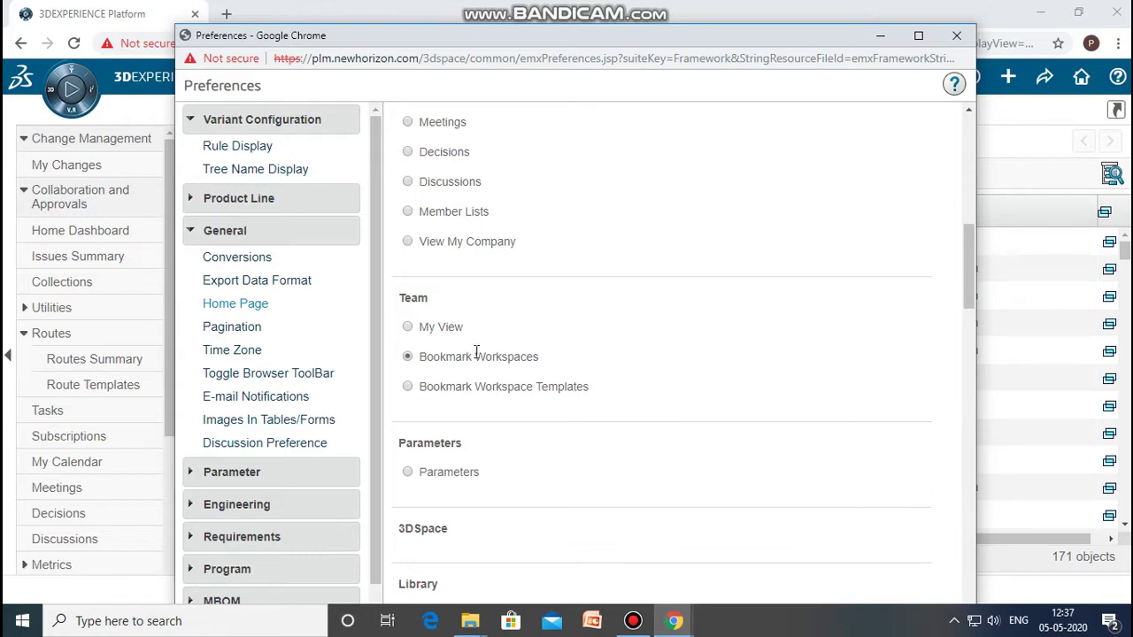
{"action": "scroll", "coordinate": [567, 451], "scroll_direction": "down", "scroll_amount": 15}
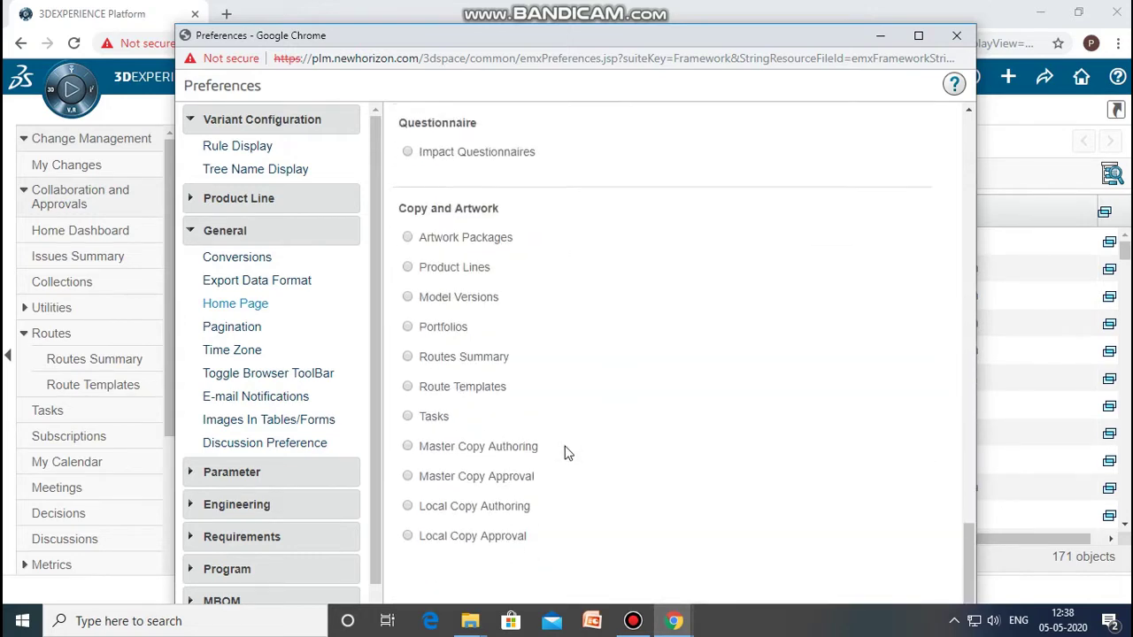
{"action": "scroll", "coordinate": [567, 451], "scroll_direction": "up", "scroll_amount": 10}
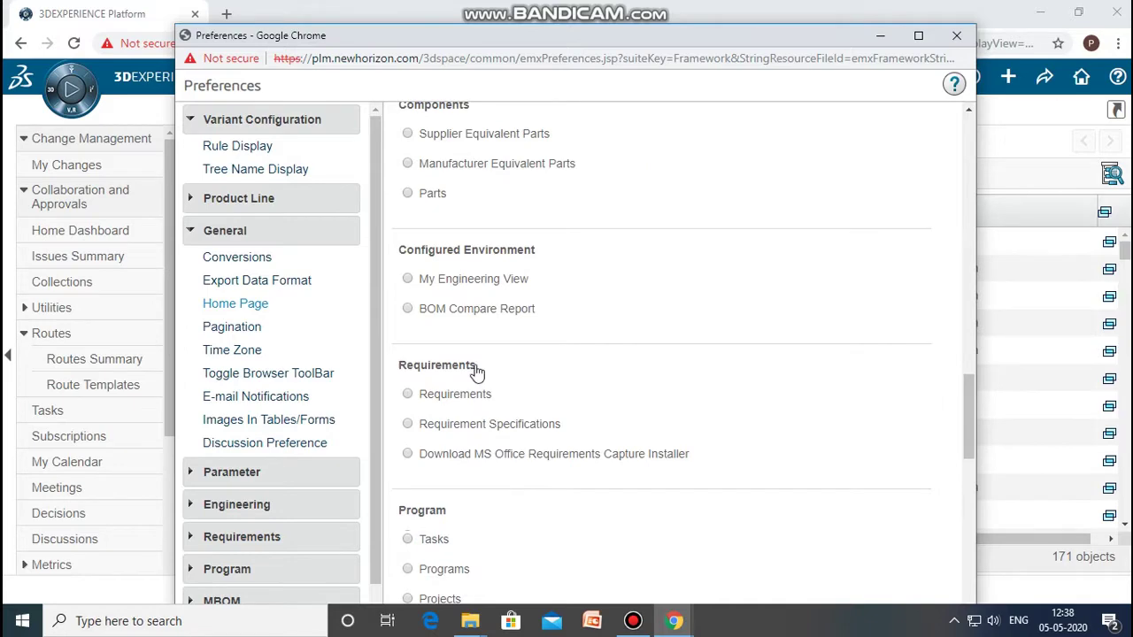
{"action": "scroll", "coordinate": [455, 363], "scroll_direction": "down", "scroll_amount": 10}
{"action": "scroll", "coordinate": [462, 332], "scroll_direction": "up", "scroll_amount": 8}
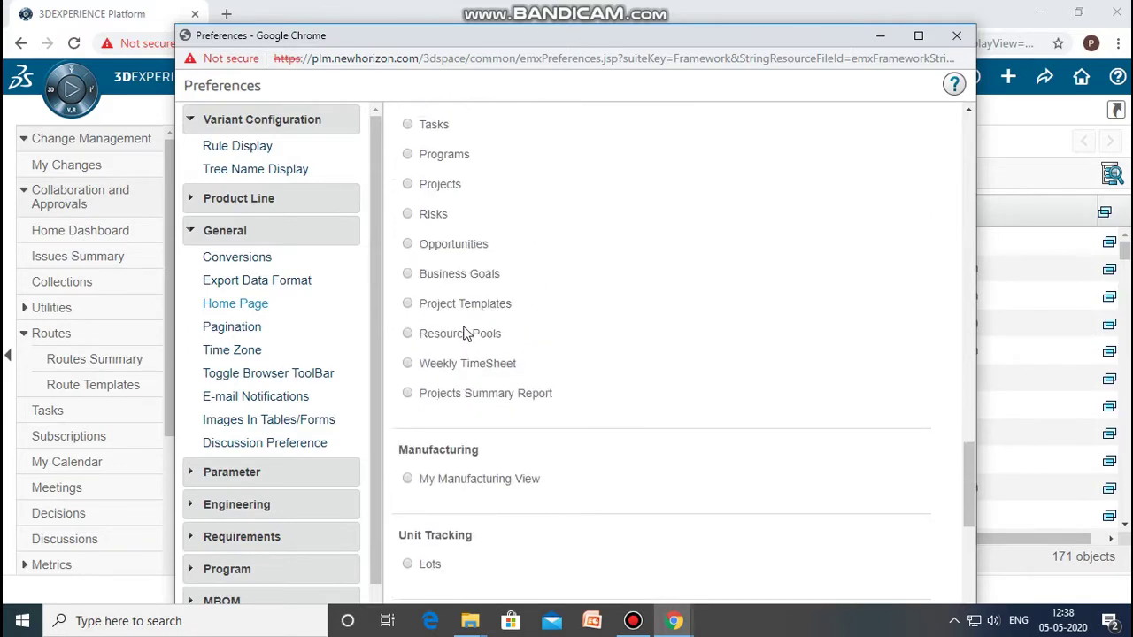
{"action": "scroll", "coordinate": [467, 334], "scroll_direction": "down", "scroll_amount": 10}
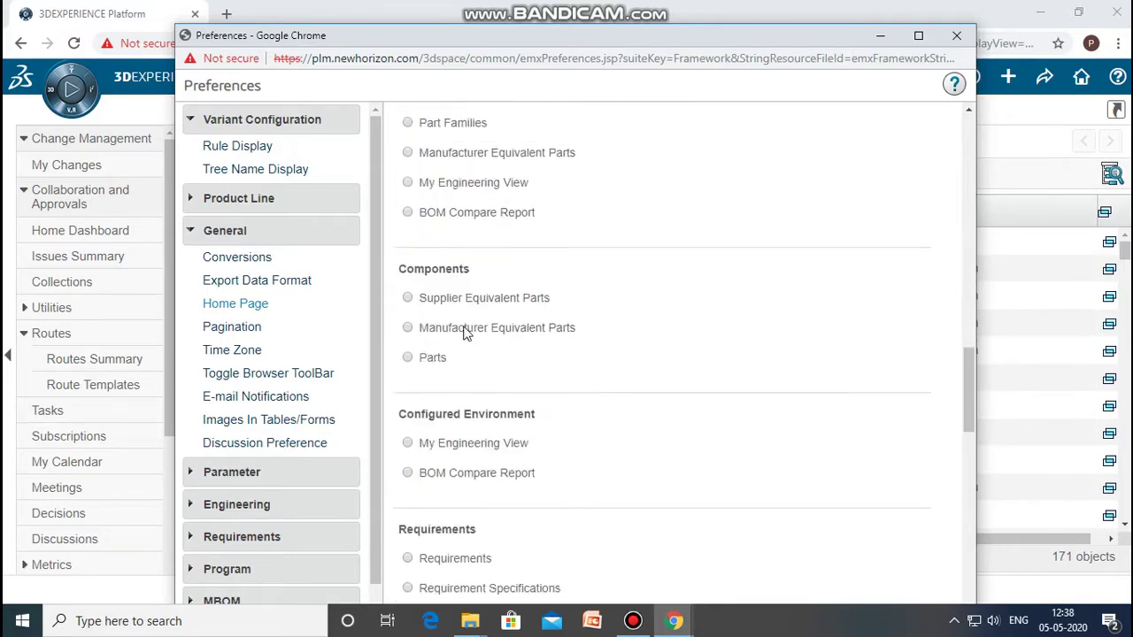
{"action": "scroll", "coordinate": [465, 326], "scroll_direction": "up", "scroll_amount": 20}
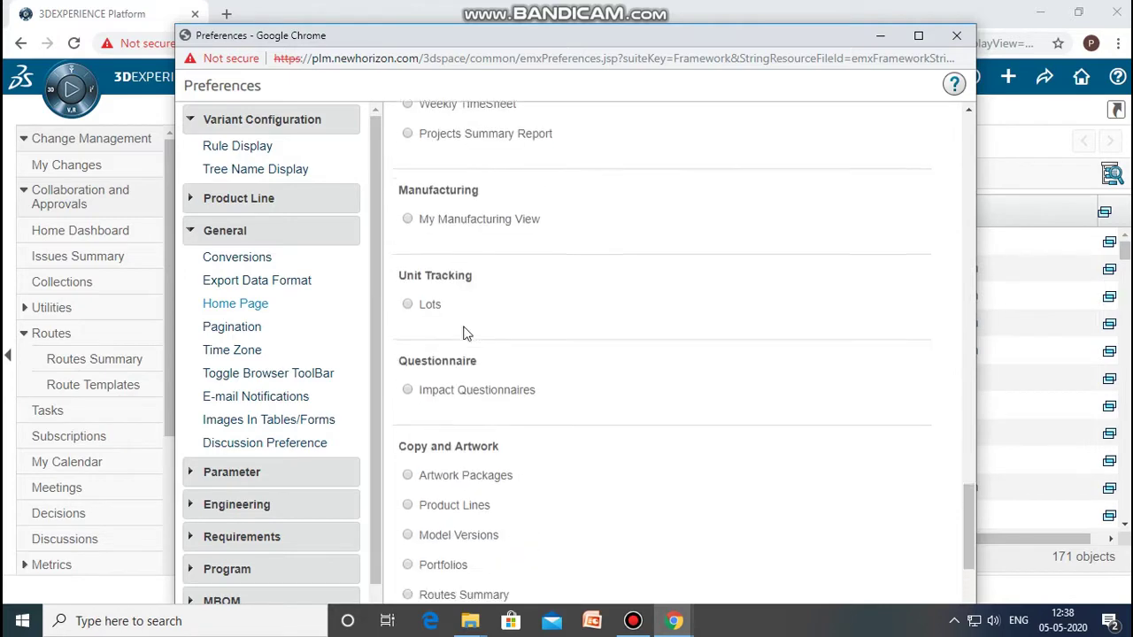
{"action": "scroll", "coordinate": [466, 323], "scroll_direction": "up", "scroll_amount": 4}
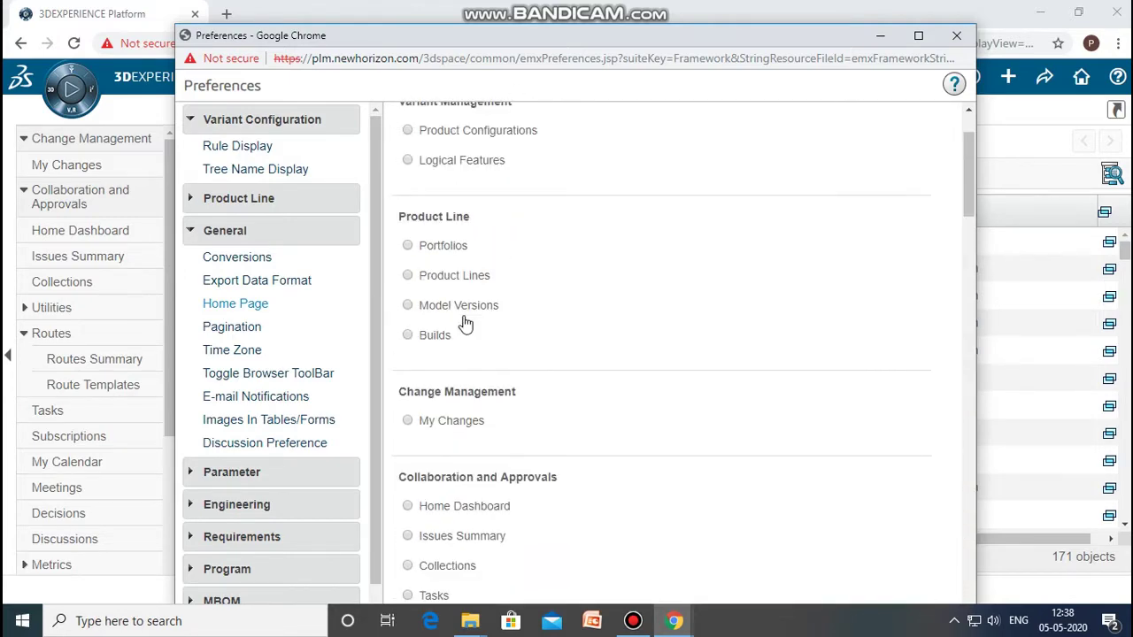
{"action": "scroll", "coordinate": [478, 331], "scroll_direction": "down", "scroll_amount": 10}
{"action": "scroll", "coordinate": [447, 446], "scroll_direction": "down", "scroll_amount": 1}
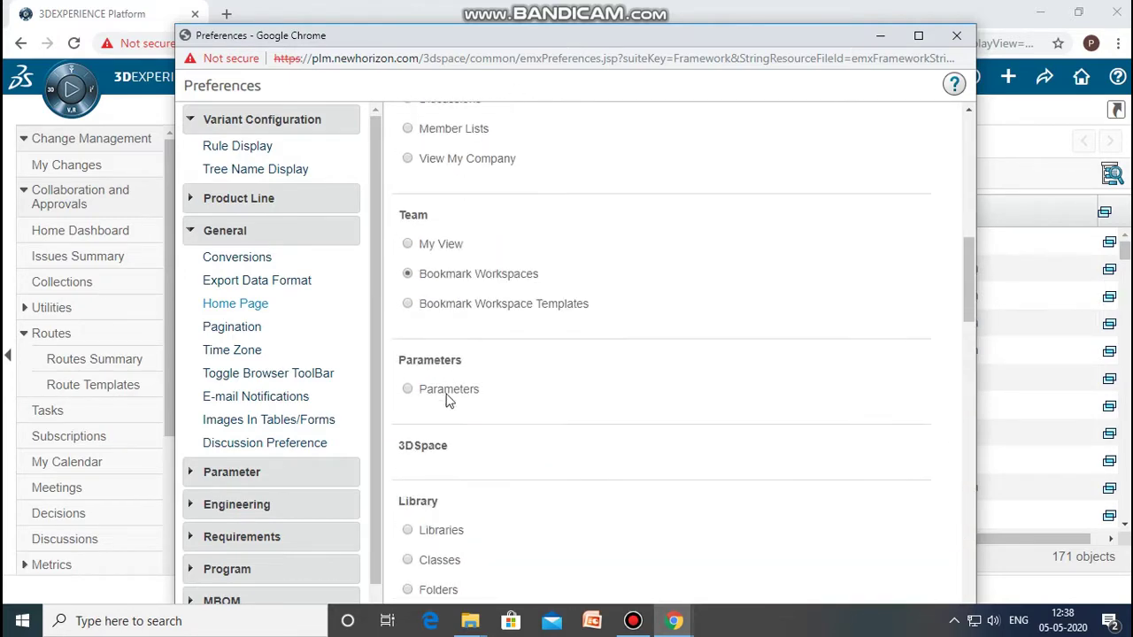
{"action": "left_click", "coordinate": [243, 307]}
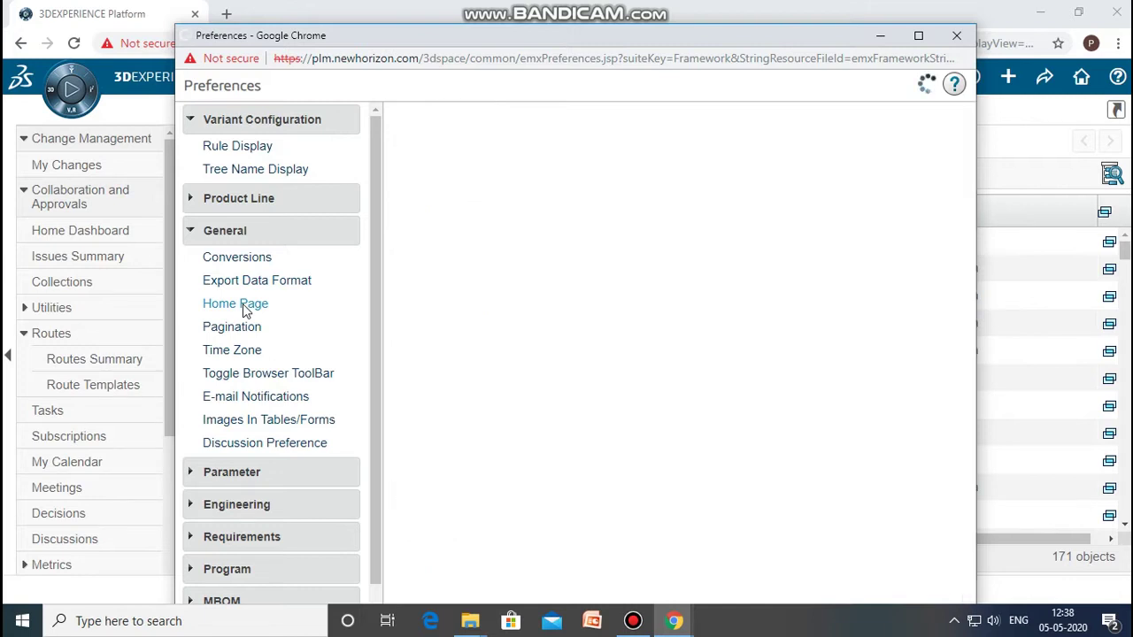
{"action": "left_click", "coordinate": [244, 308]}
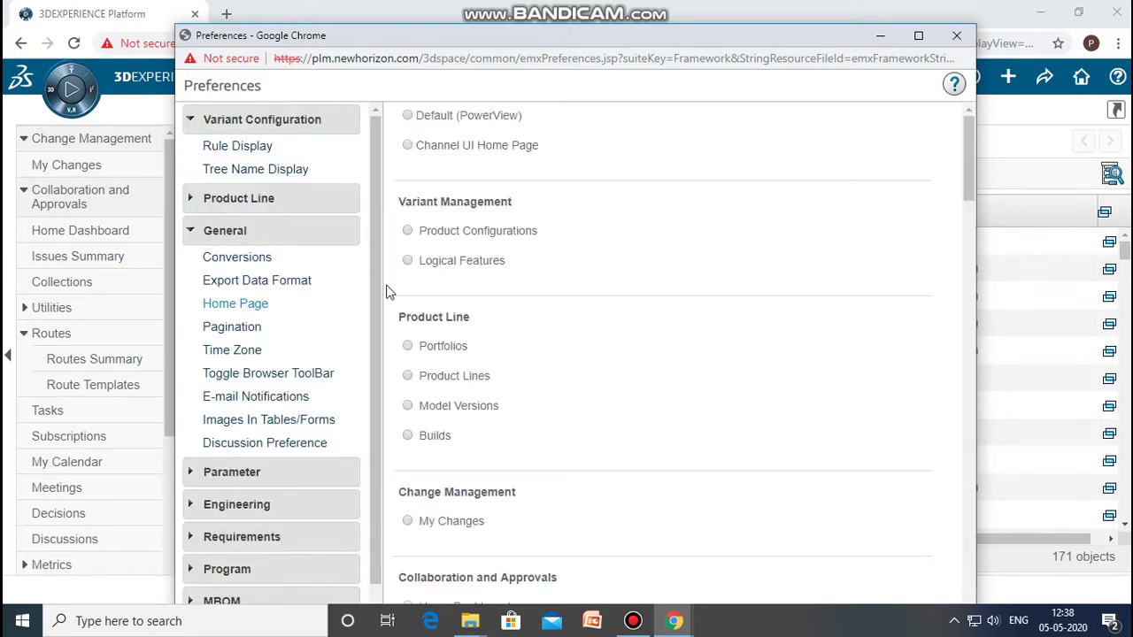
{"action": "scroll", "coordinate": [918, 313], "scroll_direction": "down", "scroll_amount": 20}
{"action": "scroll", "coordinate": [948, 372], "scroll_direction": "down", "scroll_amount": 2}
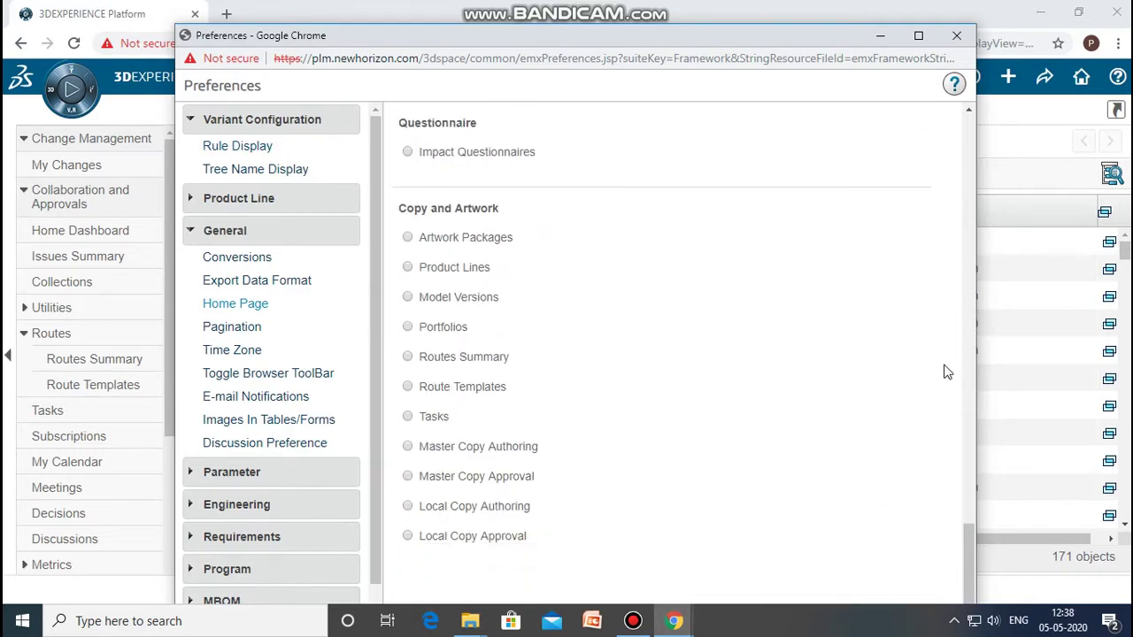
{"action": "left_click", "coordinate": [966, 34]}
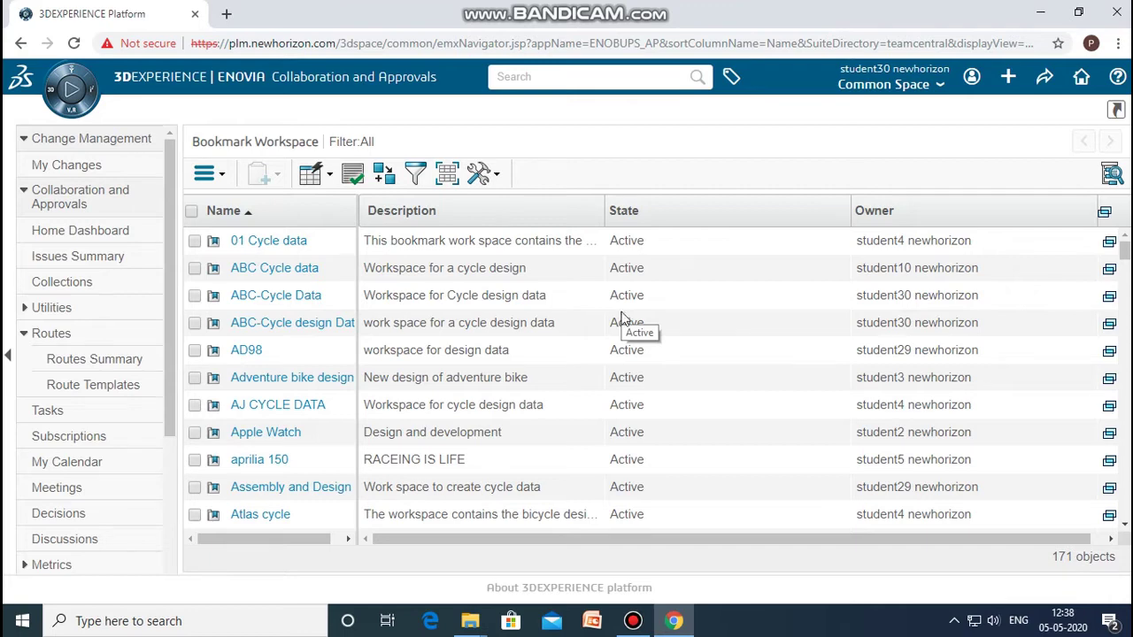
Create a bookmark workspace named Mech_CycleDATA with the description "workspace for cycle design data"
{"action": "left_click", "coordinate": [1014, 79]}
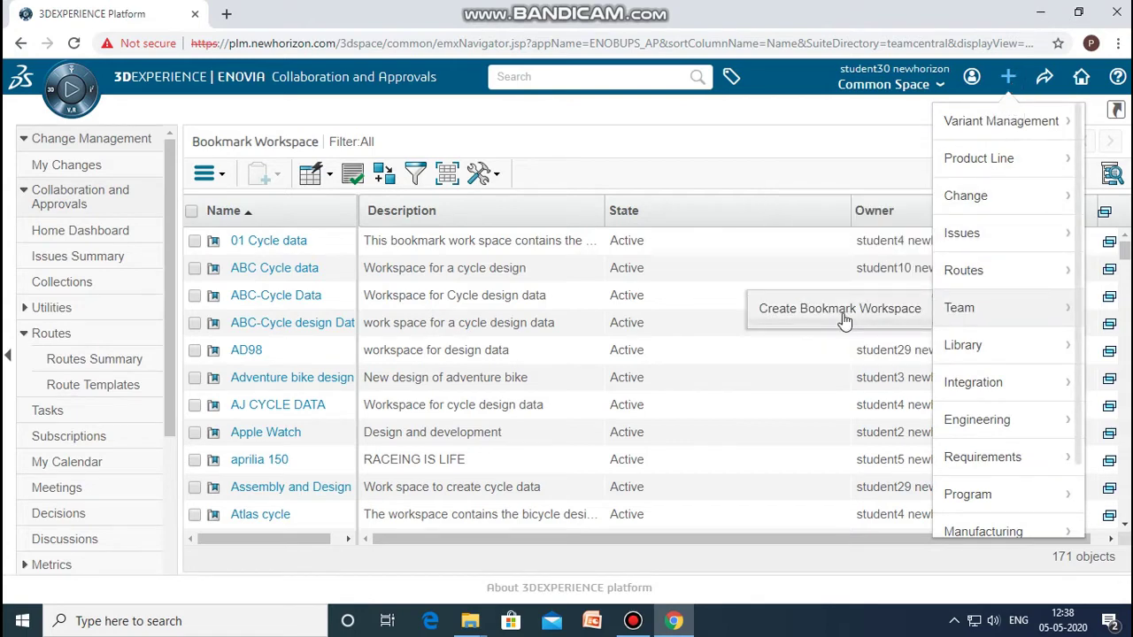
{"action": "left_click", "coordinate": [841, 310]}
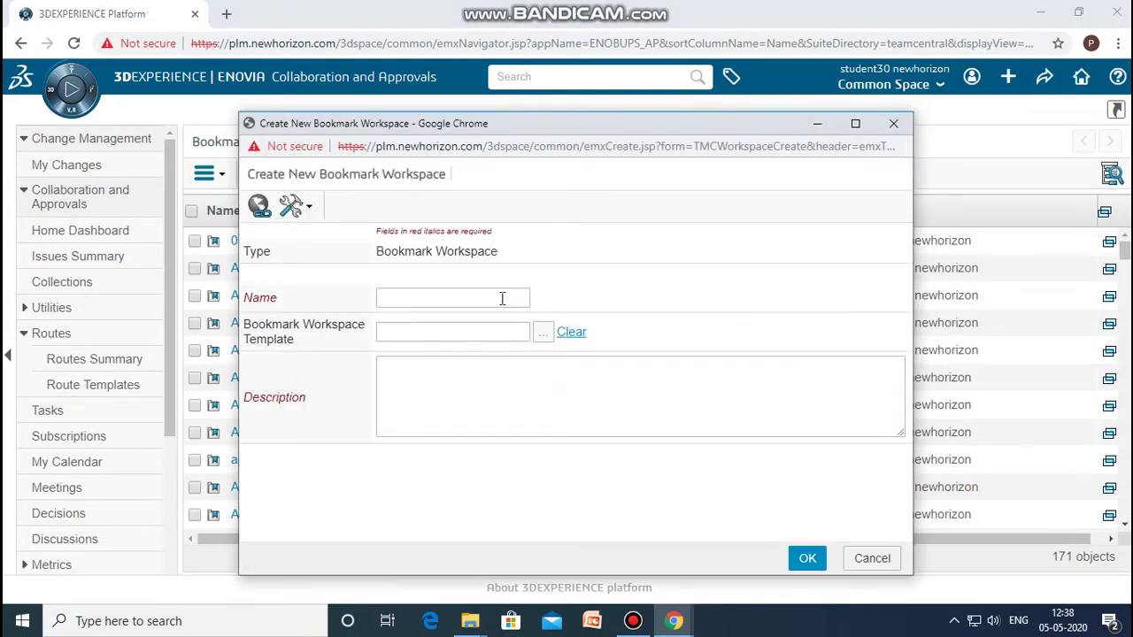
{"action": "left_click", "coordinate": [437, 298]}
{"action": "type", "text": "Mech_CycleDATA"}
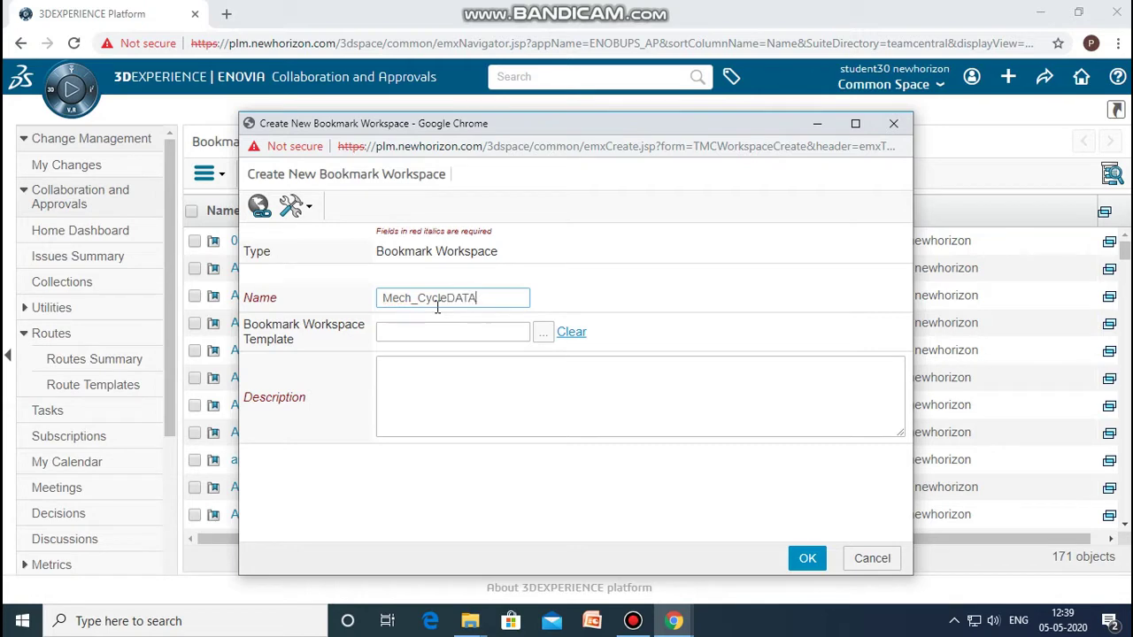
{"action": "left_click", "coordinate": [463, 377]}
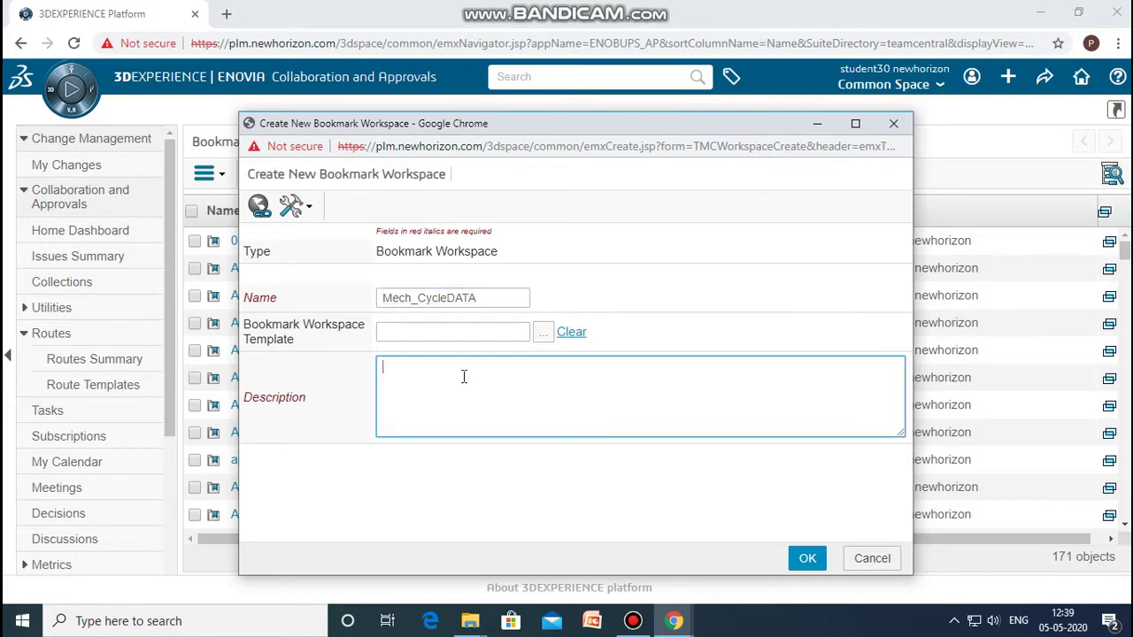
{"action": "type", "text": "workspace for cycle design data"}
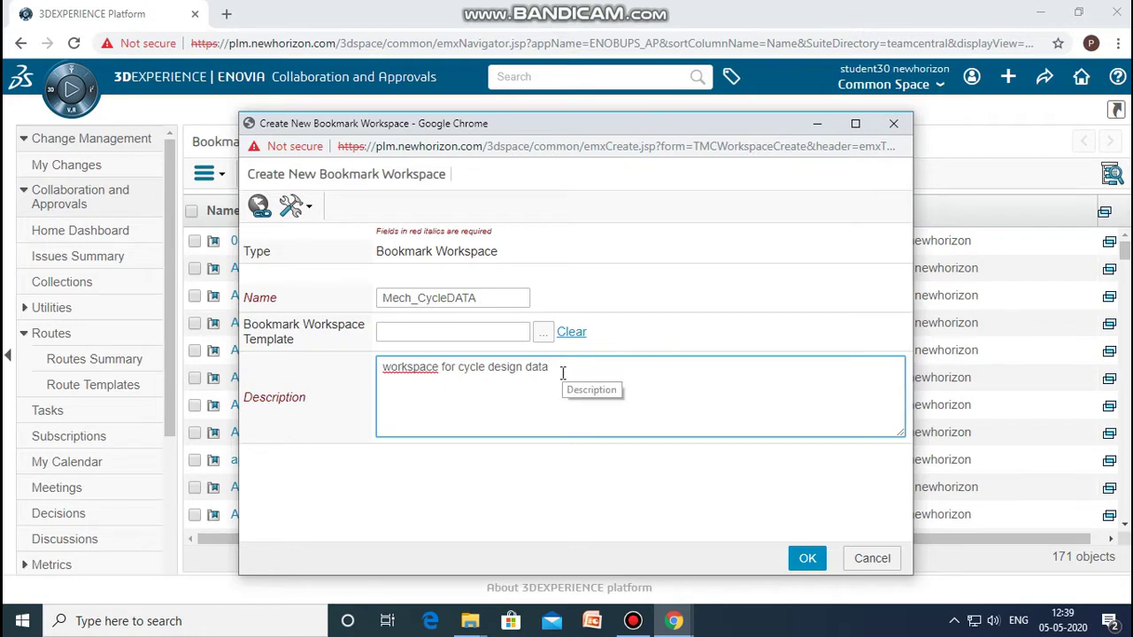
{"action": "left_click", "coordinate": [807, 561]}
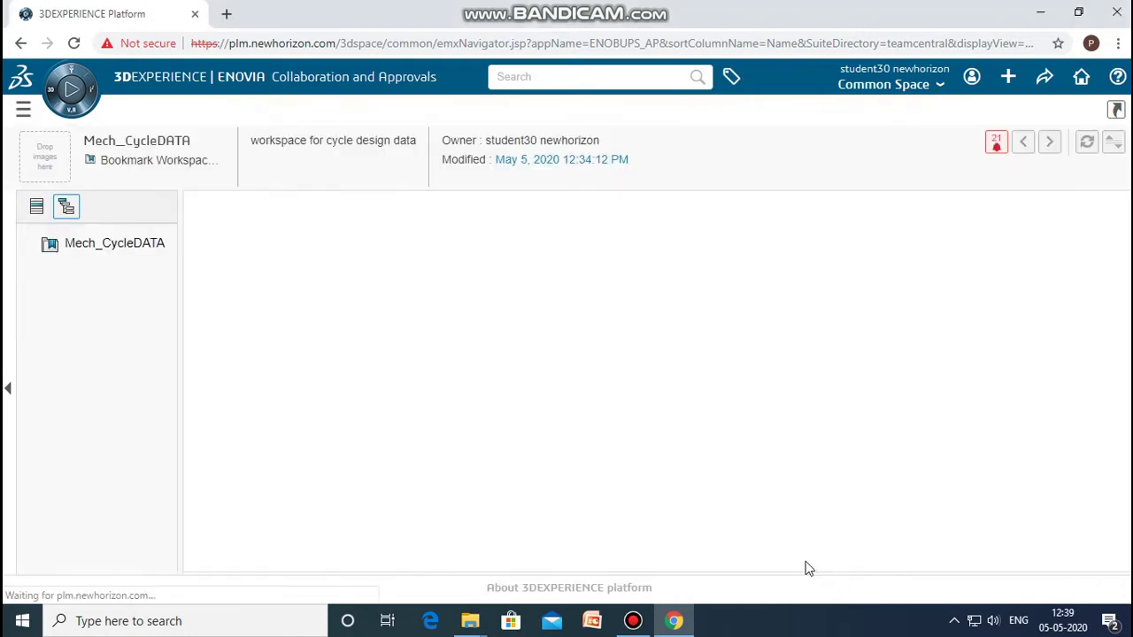
Display the category list of the Mech_CycleDATA workspace and view its properties
{"action": "left_click", "coordinate": [44, 212]}
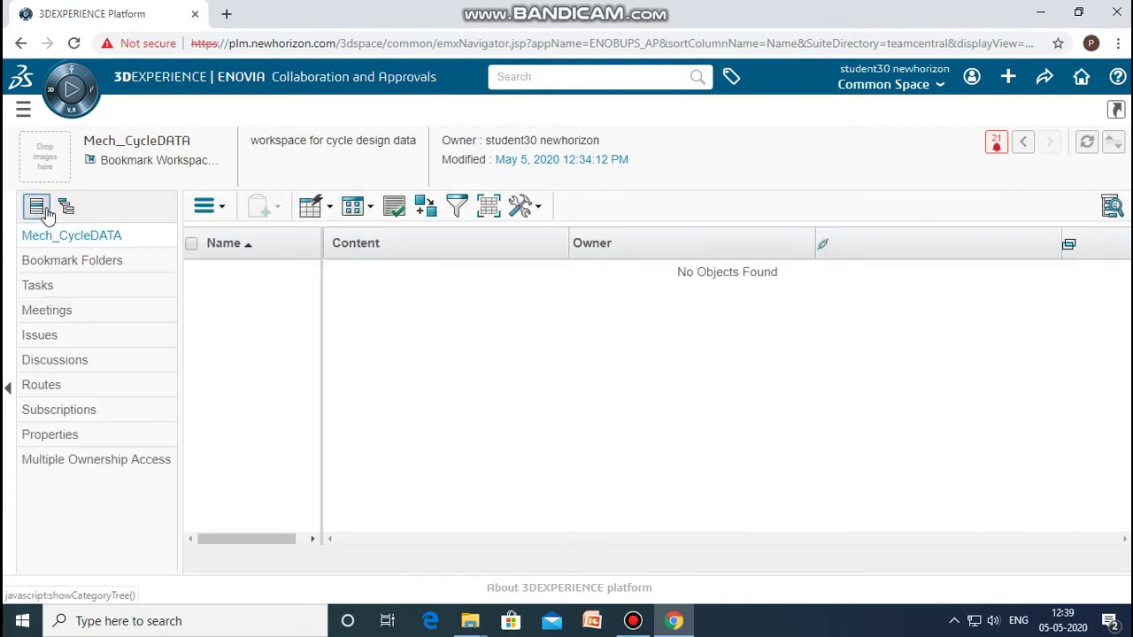
{"action": "left_click", "coordinate": [49, 434]}
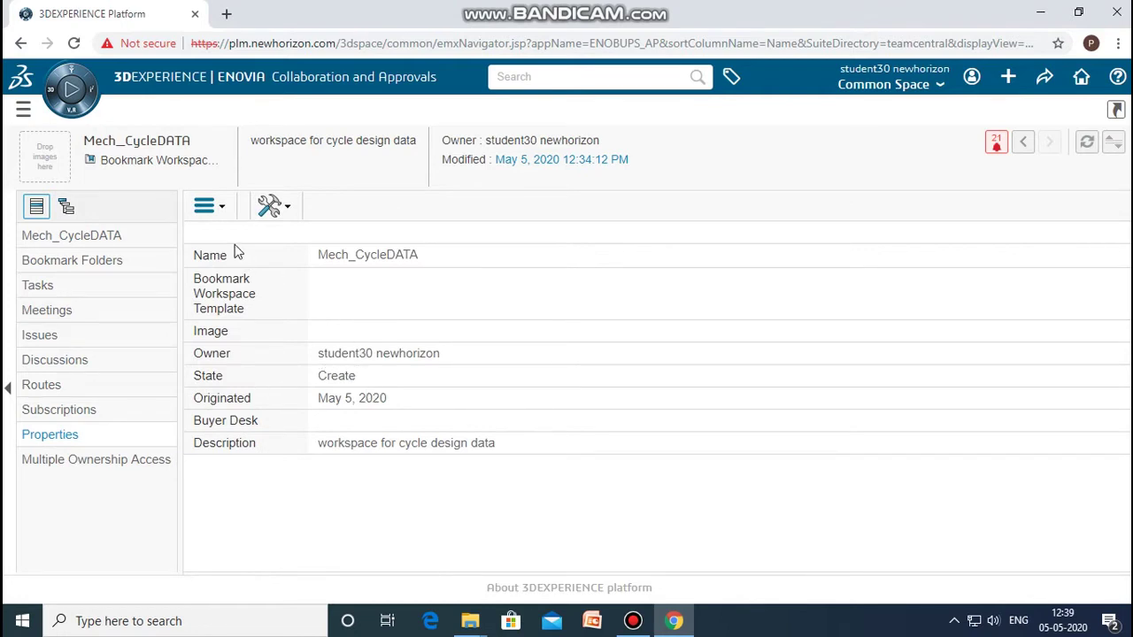
Activate the Mech_CycleDATA bookmark workspace so members can use it, and check its State property
{"action": "left_click", "coordinate": [219, 212]}
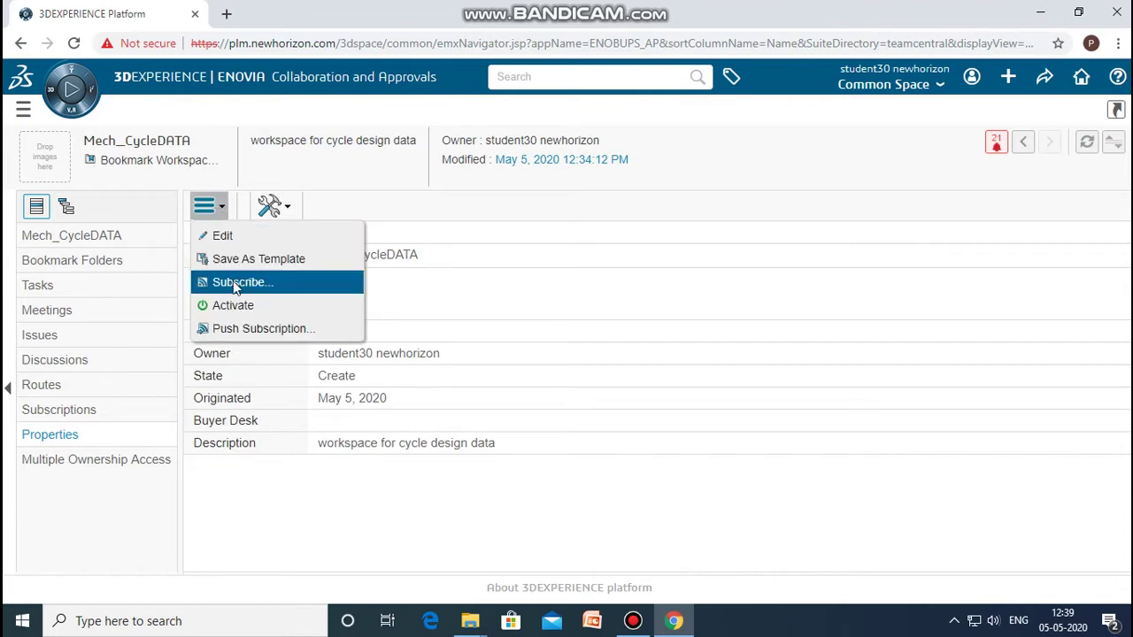
{"action": "left_click", "coordinate": [237, 305]}
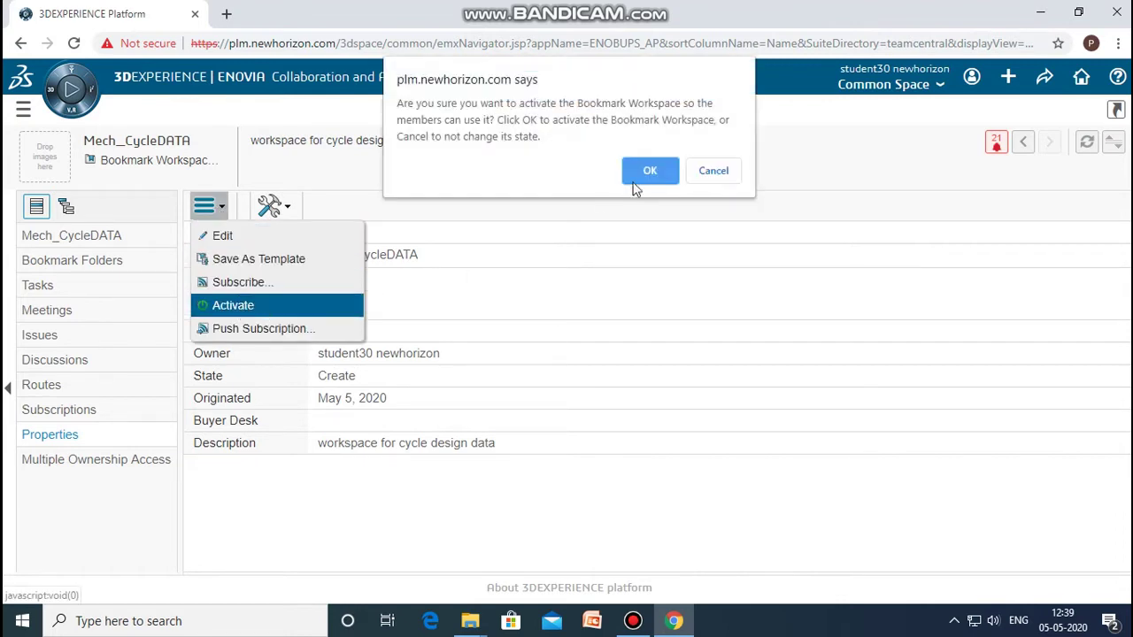
{"action": "left_click", "coordinate": [654, 170]}
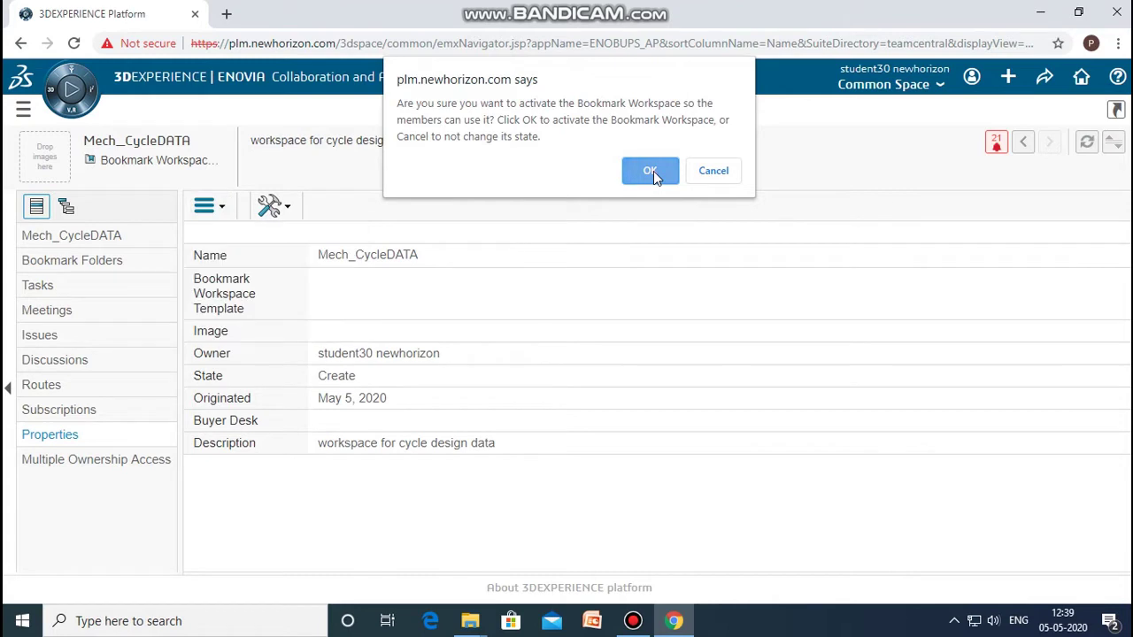
{"action": "left_click_drag", "start_coordinate": [363, 381], "coordinate": [299, 375]}
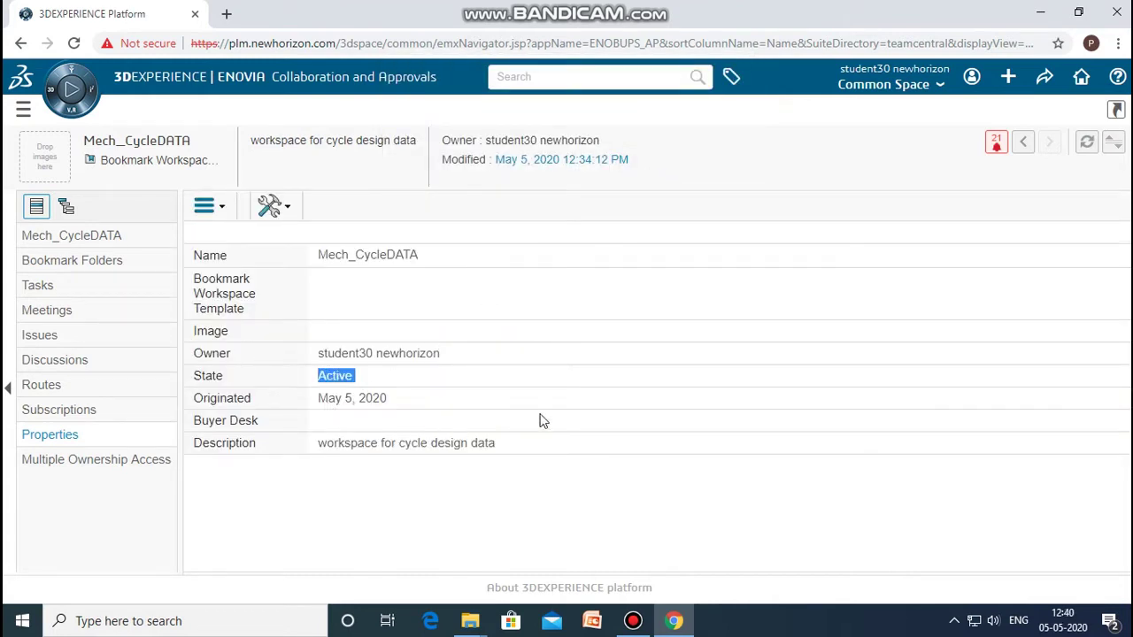
{"action": "left_click", "coordinate": [473, 500]}
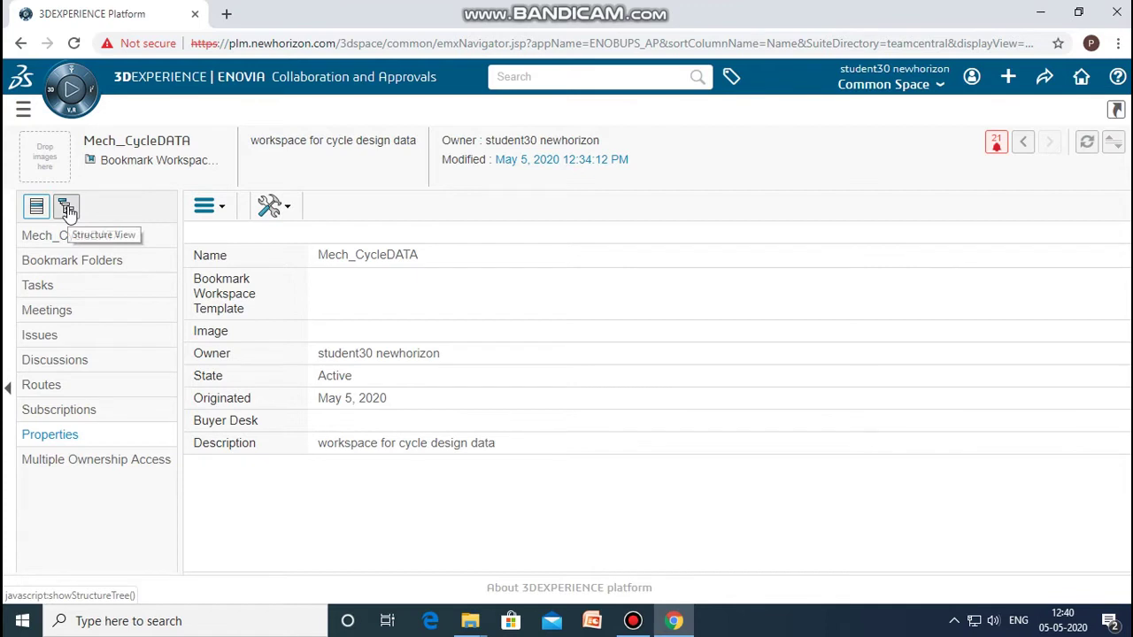
Create a bookmark folder in the workspace named "Mech_cycle design data" with the description "this folder contains design data of cycle assembly"
{"action": "left_click", "coordinate": [74, 261]}
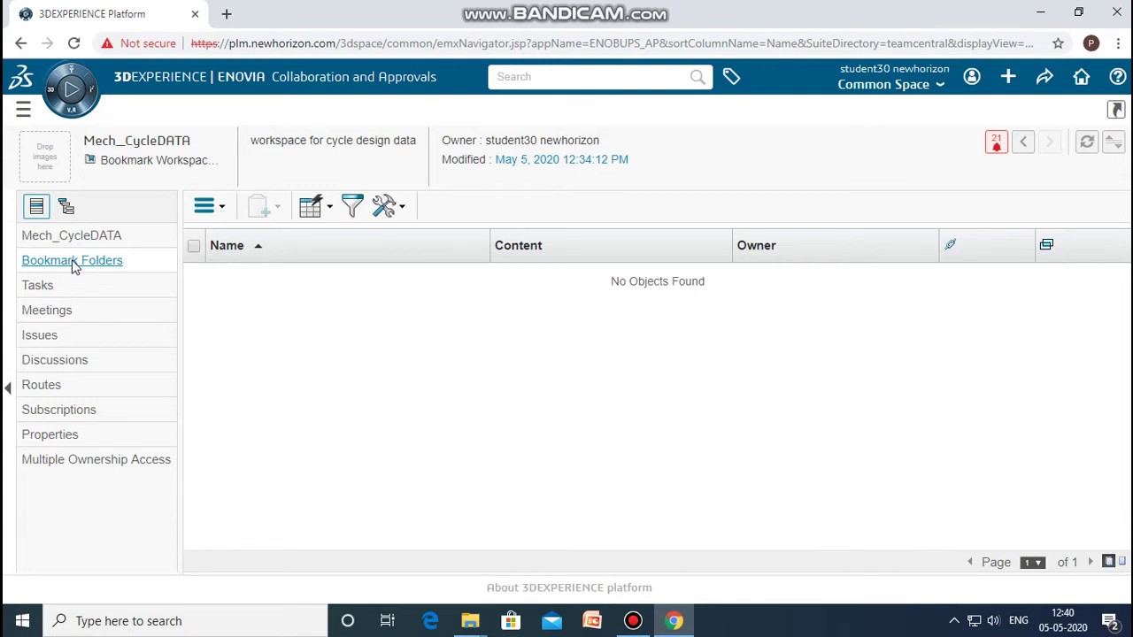
{"action": "left_click", "coordinate": [209, 207]}
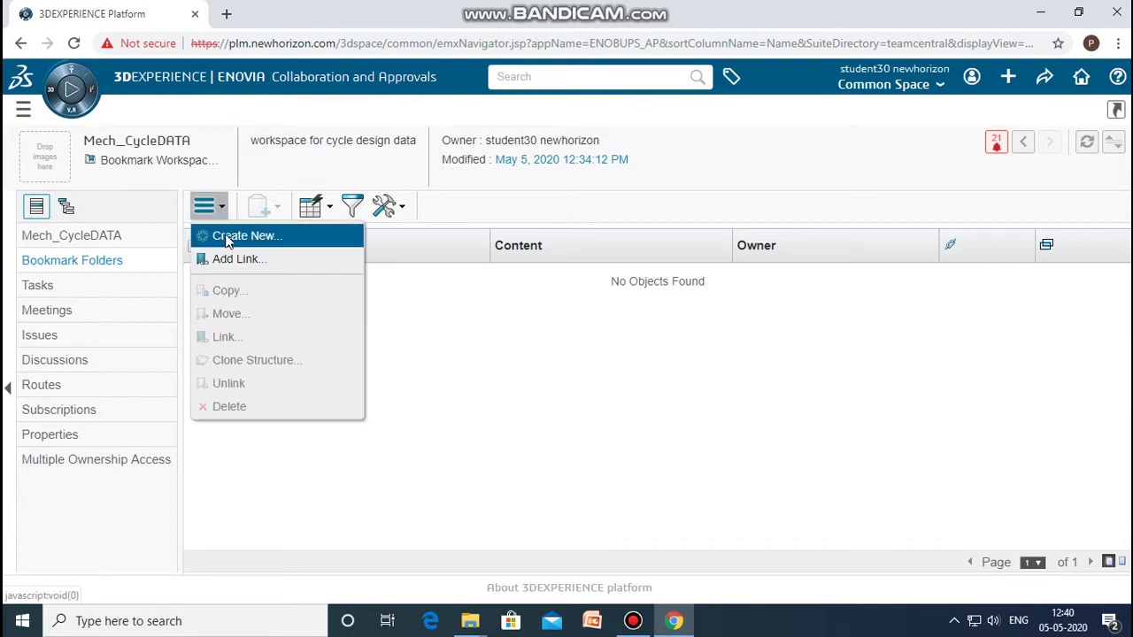
{"action": "left_click", "coordinate": [239, 236]}
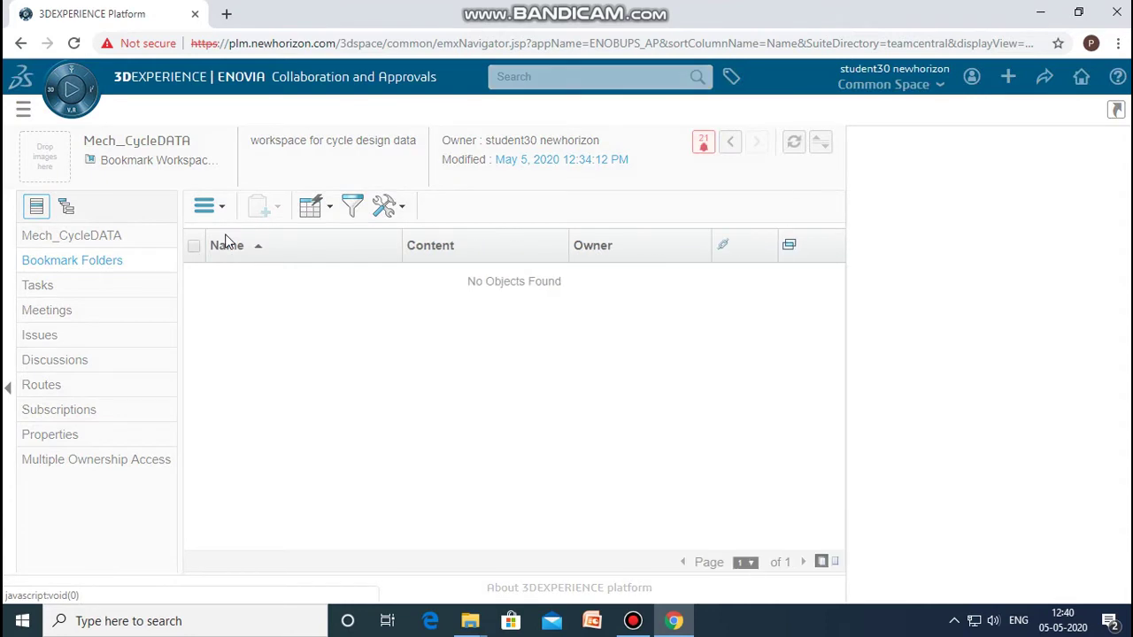
{"action": "left_click", "coordinate": [889, 298]}
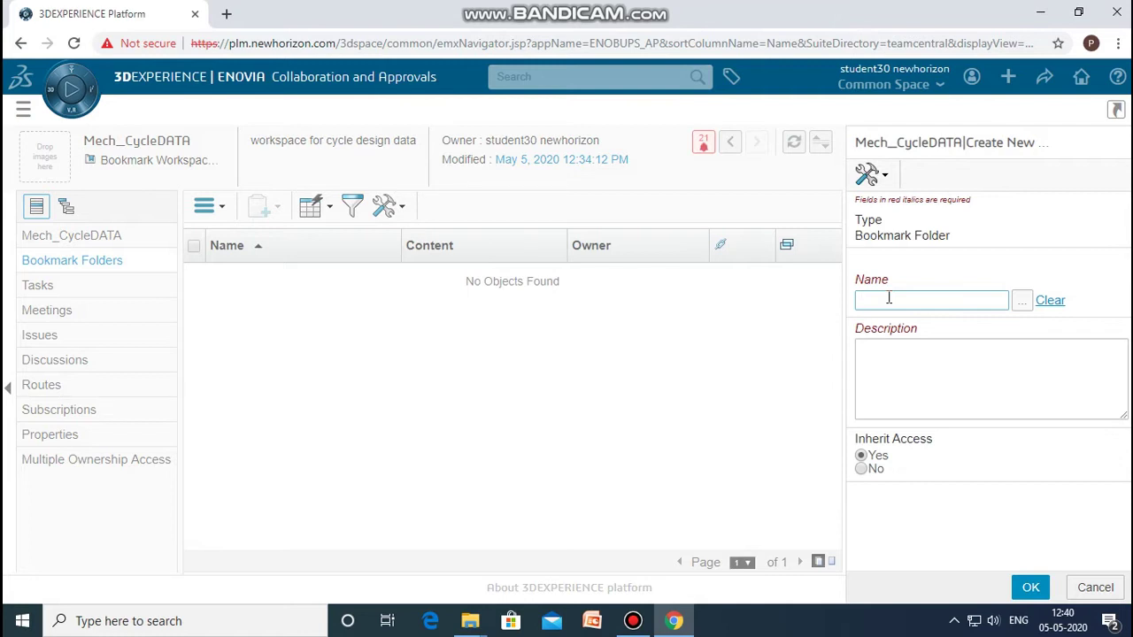
{"action": "type", "text": "Mech_ cycle design data"}
{"action": "left_click", "coordinate": [898, 393]}
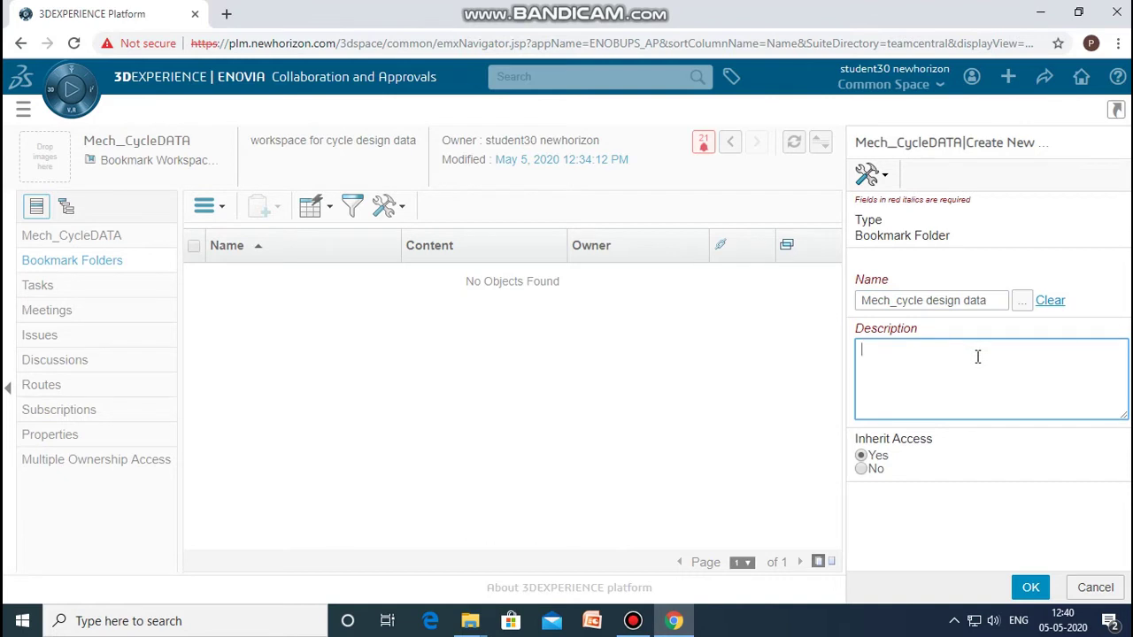
{"action": "type", "text": "this folder contains design data of cycle assembly"}
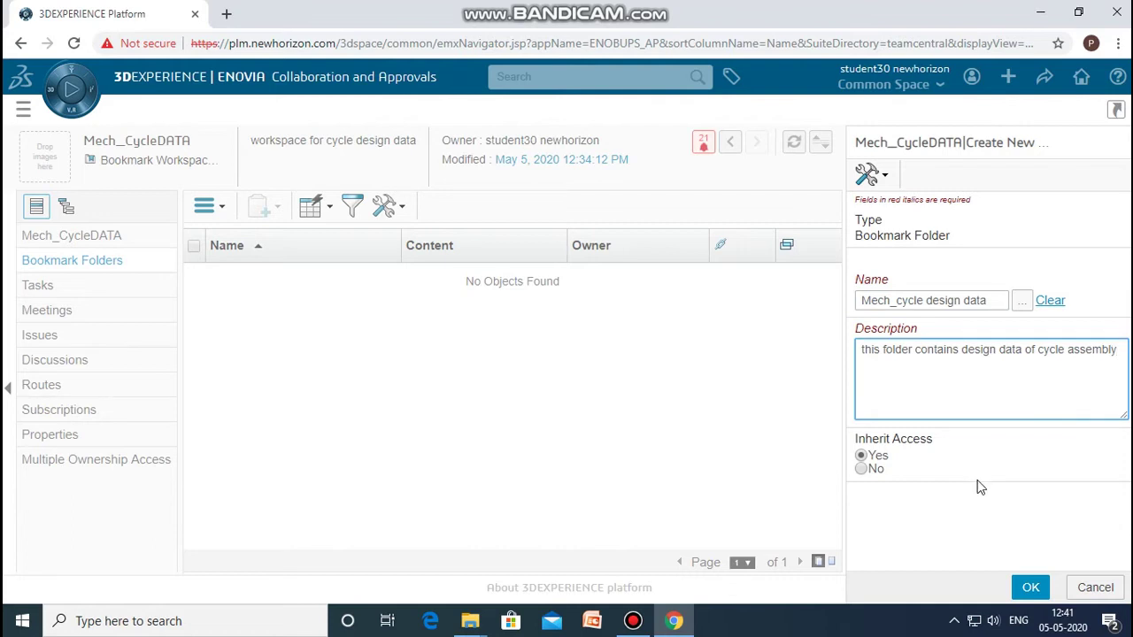
{"action": "left_click", "coordinate": [1030, 588]}
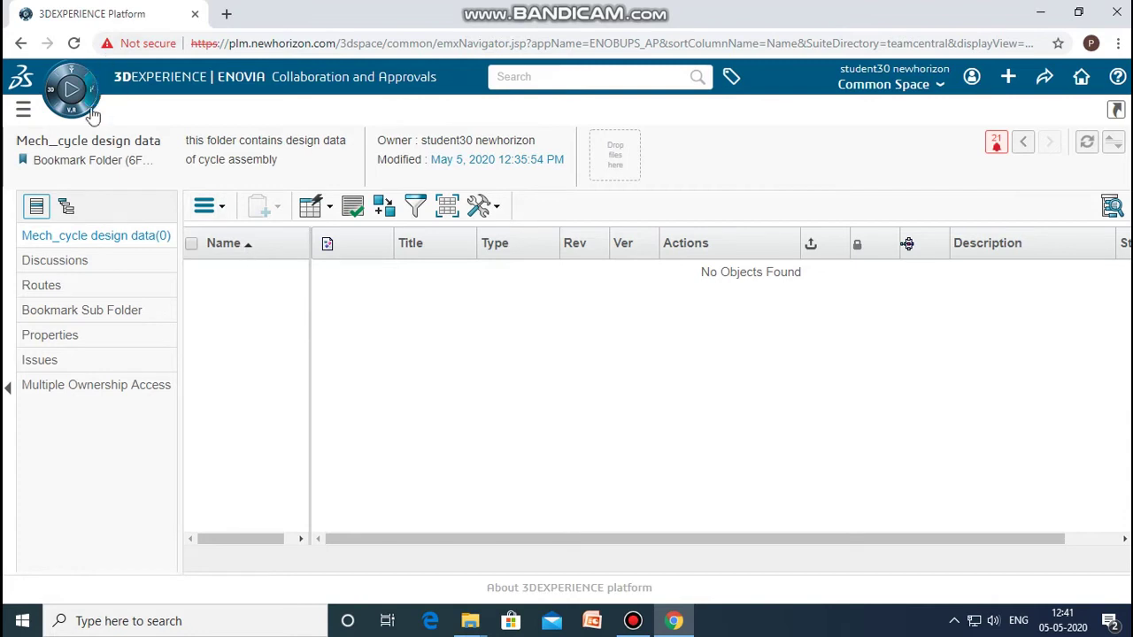
Switch to the structure view and display the contents of the parent Mech_CycleDATA workspace
{"action": "left_click", "coordinate": [78, 211]}
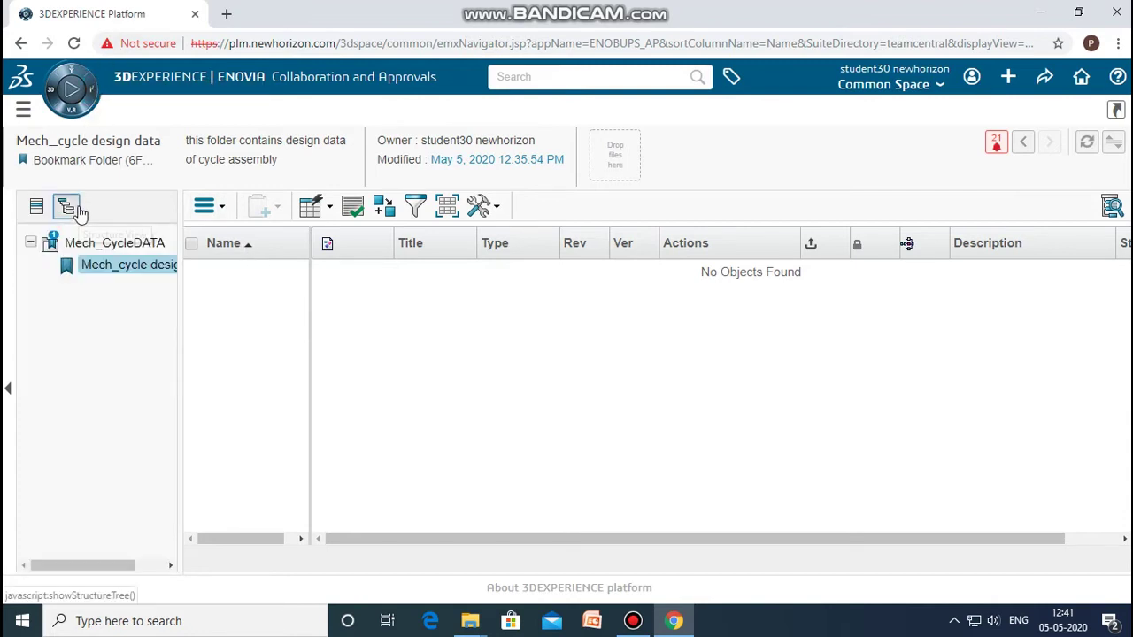
{"action": "left_click", "coordinate": [122, 268]}
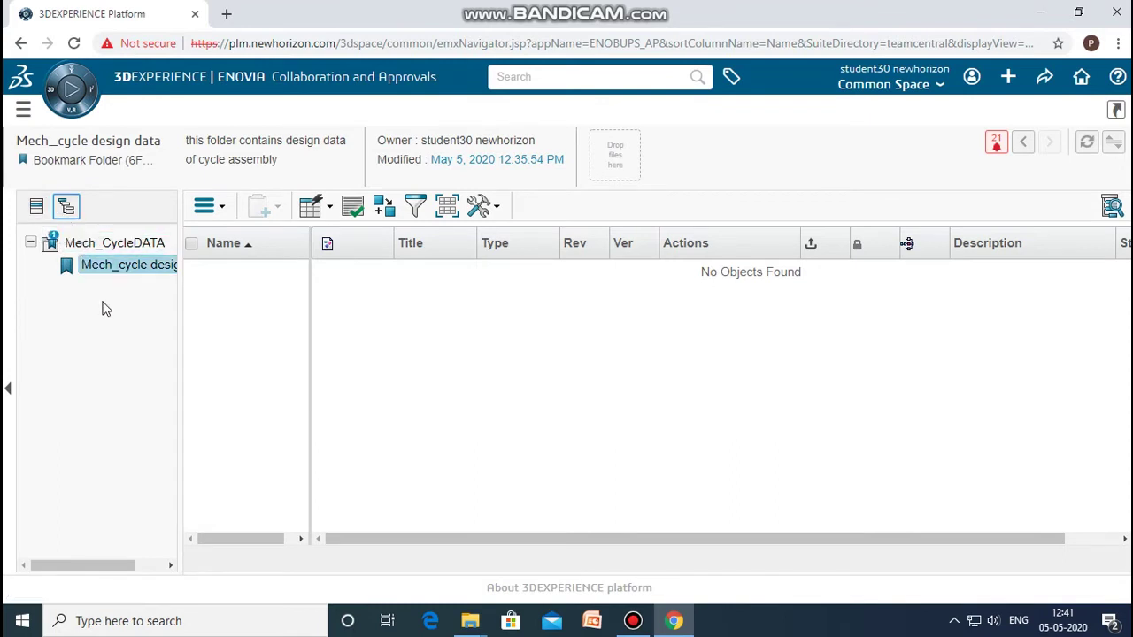
{"action": "left_click", "coordinate": [88, 244]}
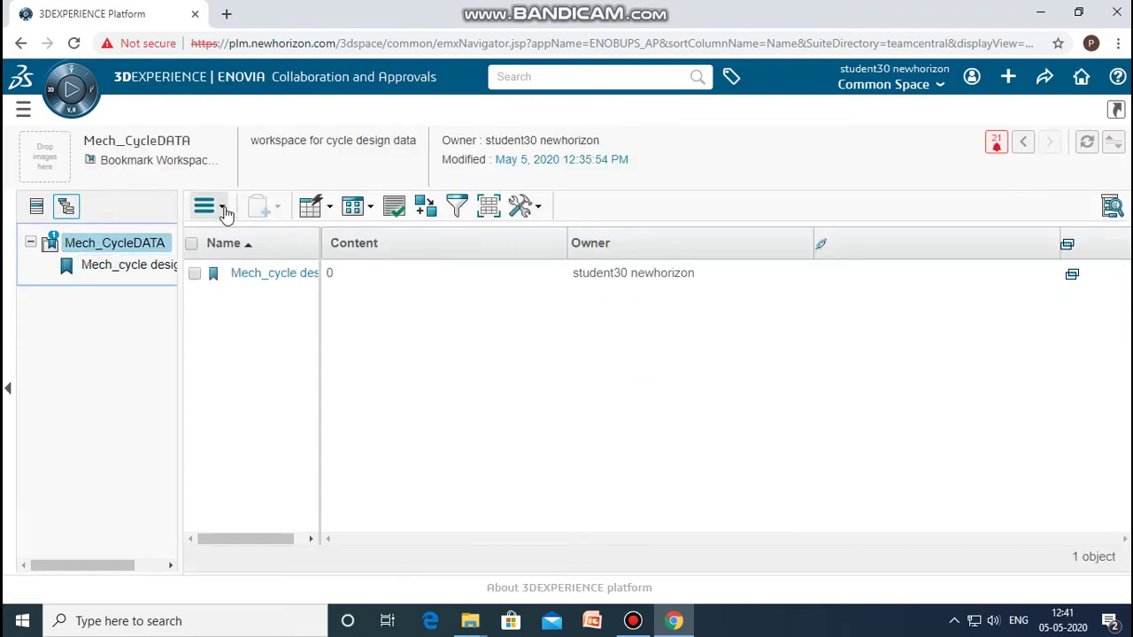
Create a second bookmark folder named "mech_cycle guides" with the description "this folder contains documents related to cycle assembly"
{"action": "left_click", "coordinate": [226, 213]}
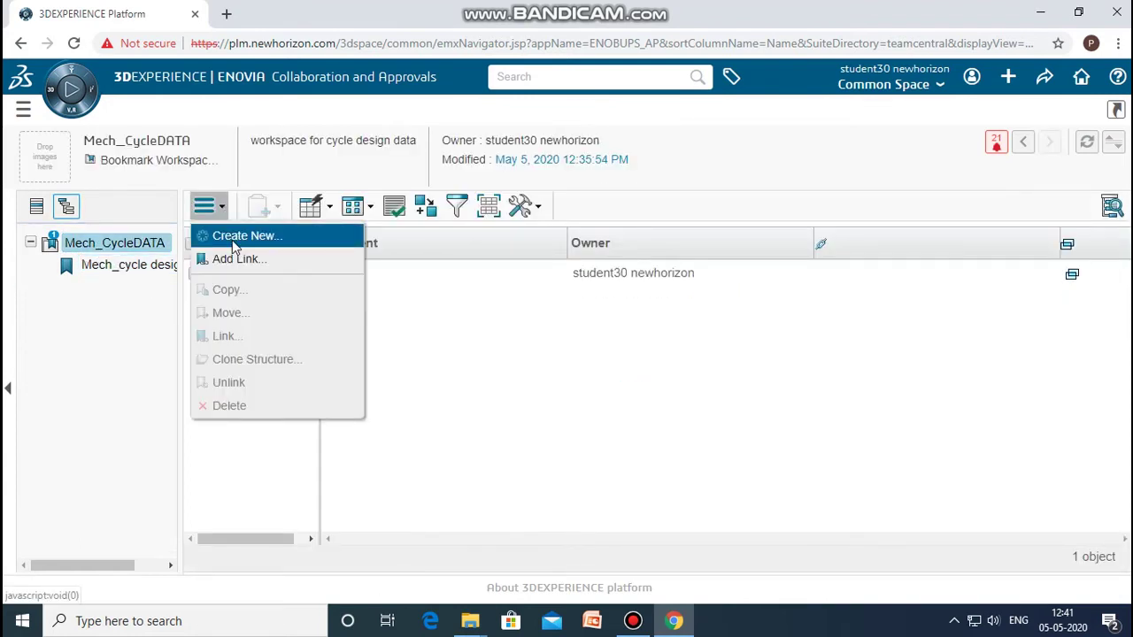
{"action": "left_click", "coordinate": [235, 237]}
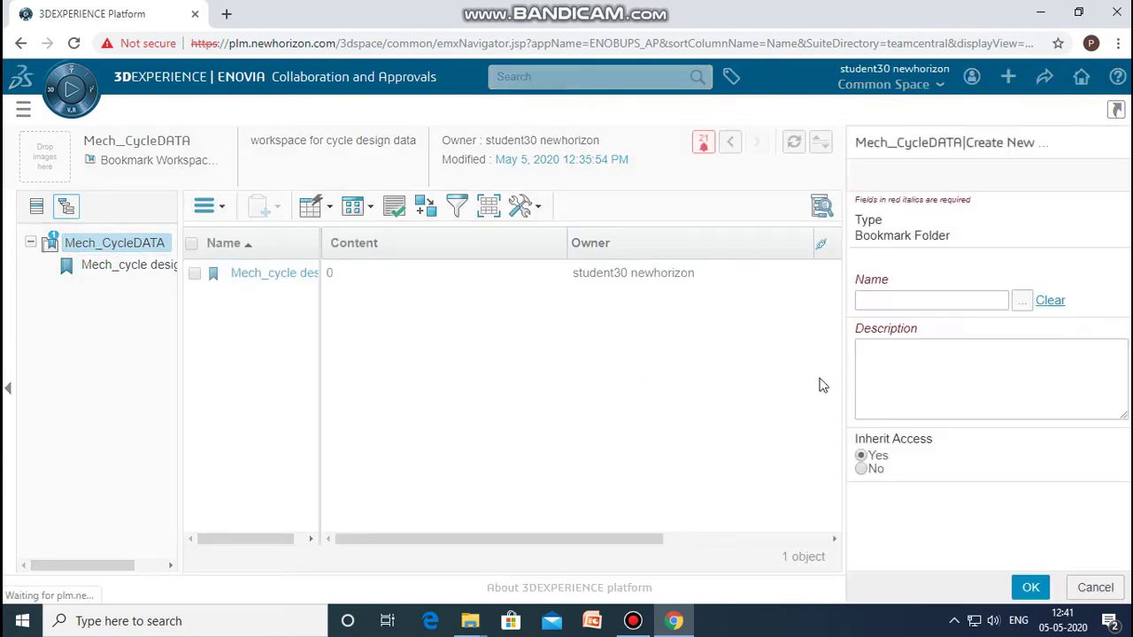
{"action": "left_click", "coordinate": [877, 299]}
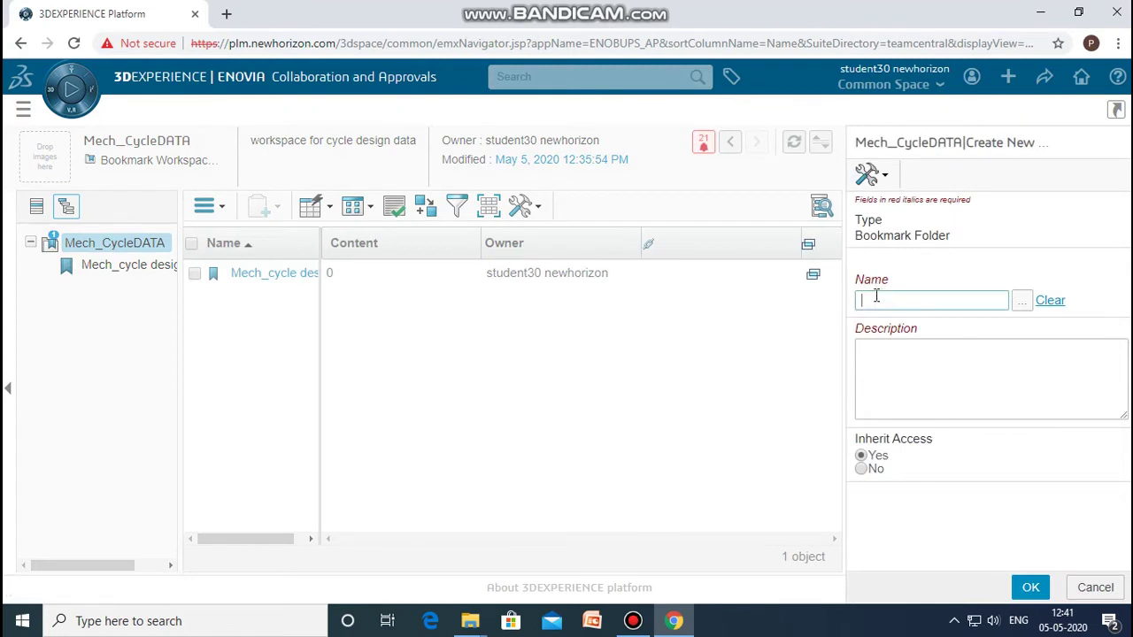
{"action": "type", "text": "mech_cycle guides"}
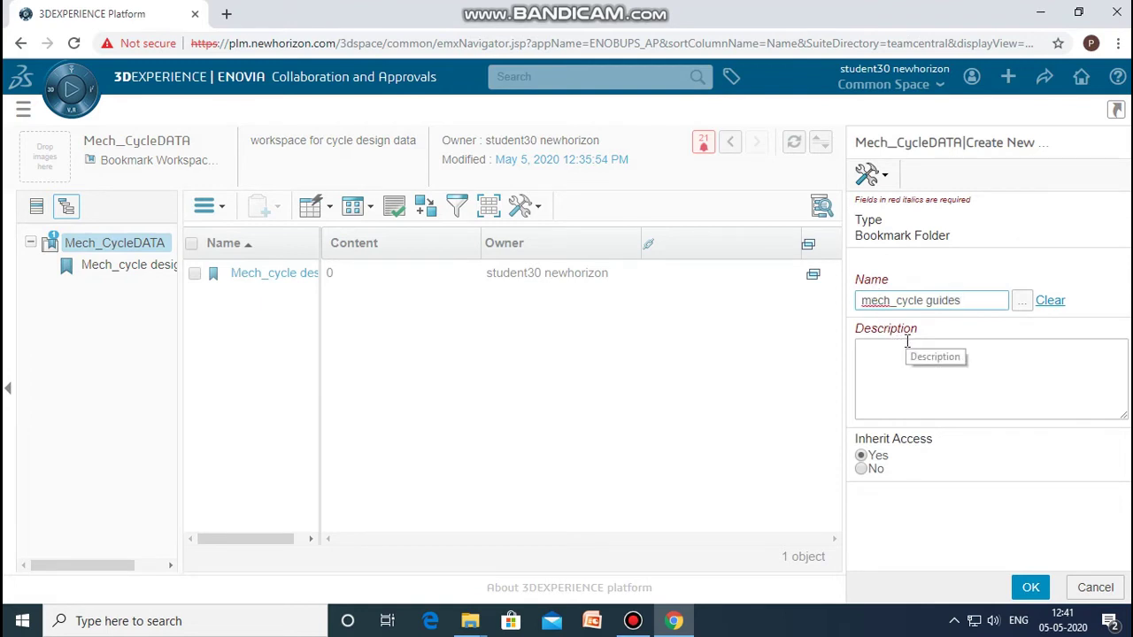
{"action": "left_click", "coordinate": [912, 384]}
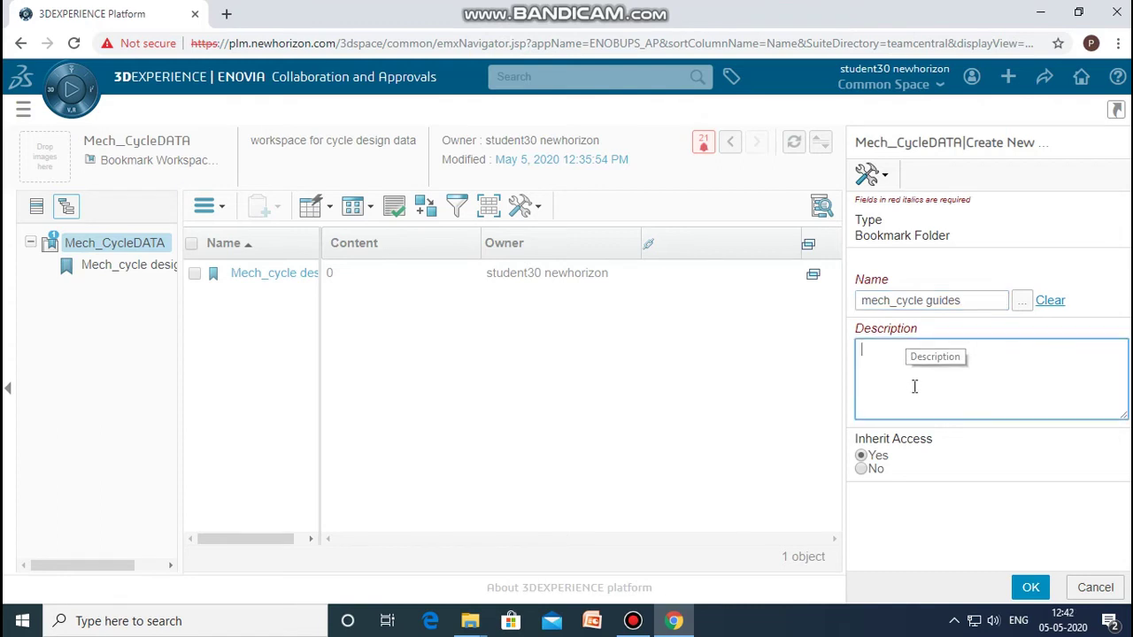
{"action": "type", "text": "thi"}
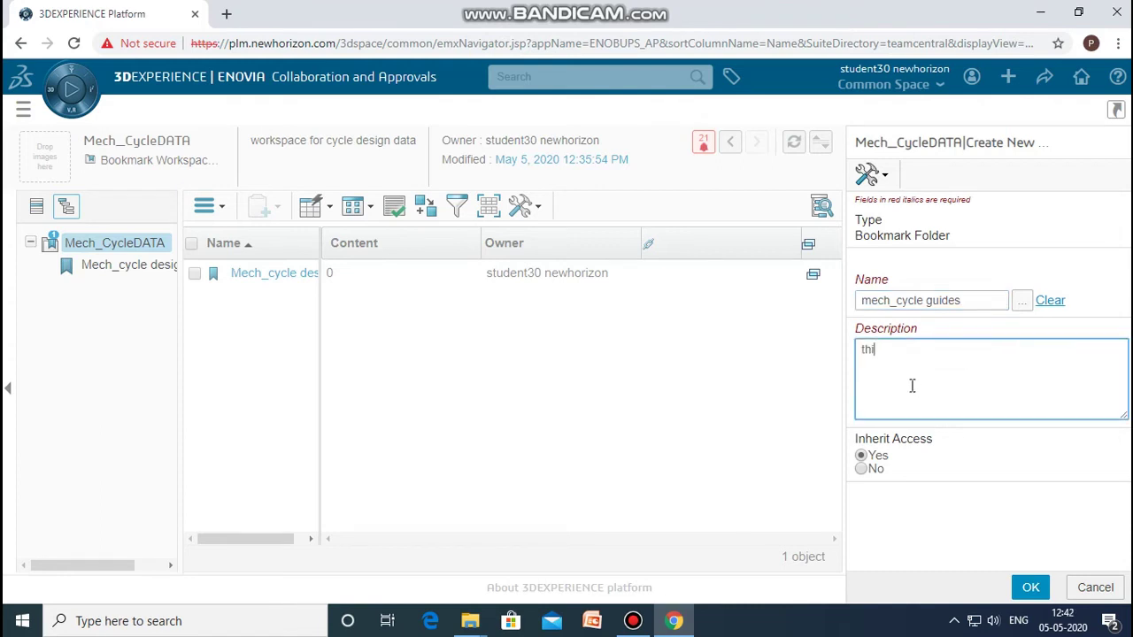
{"action": "type", "text": "s folder contains docume"}
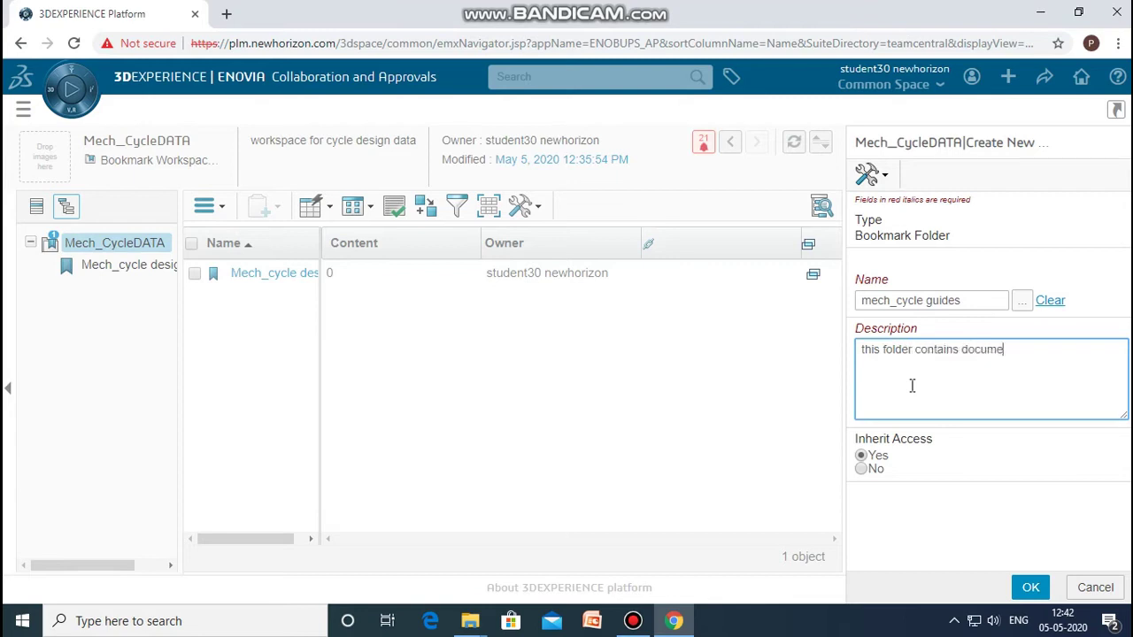
{"action": "type", "text": "nts related to cycle assembly"}
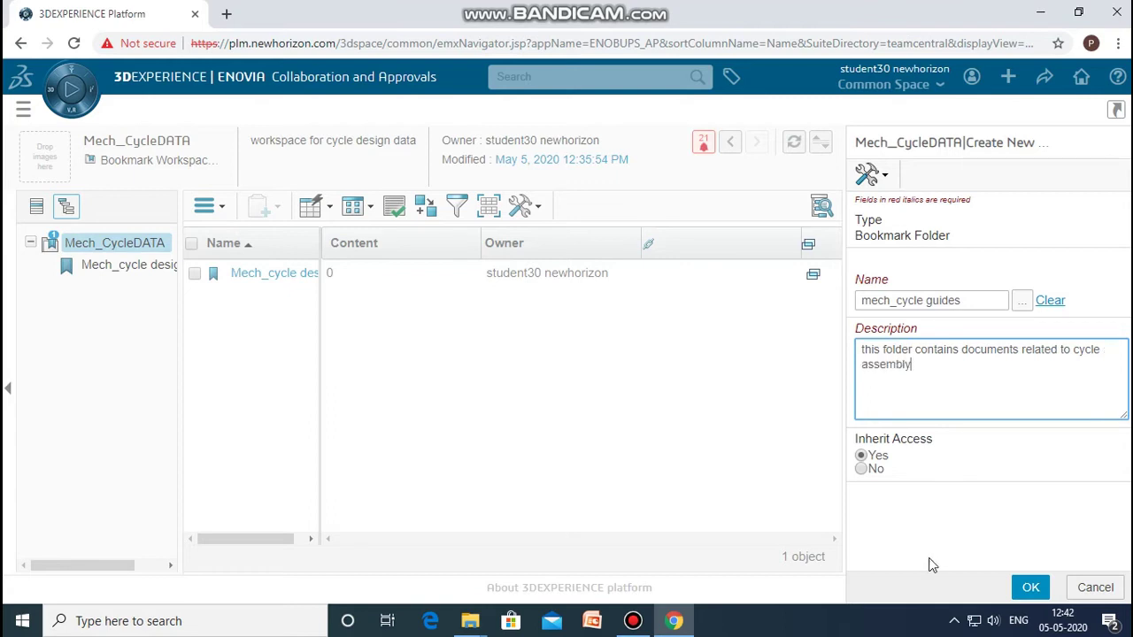
{"action": "left_click", "coordinate": [1032, 589]}
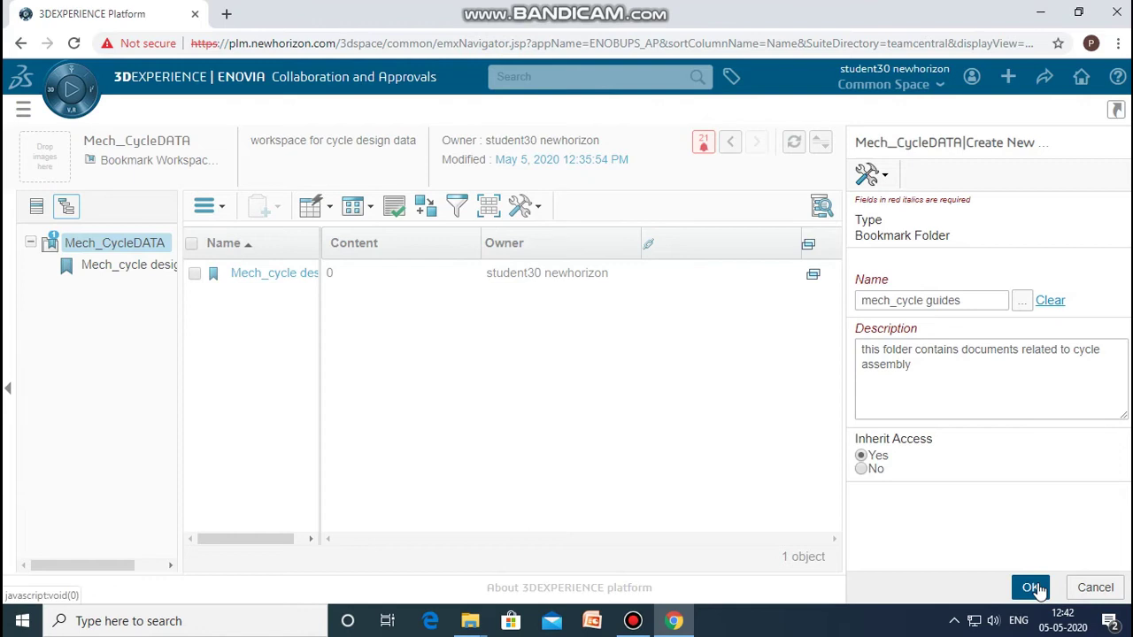
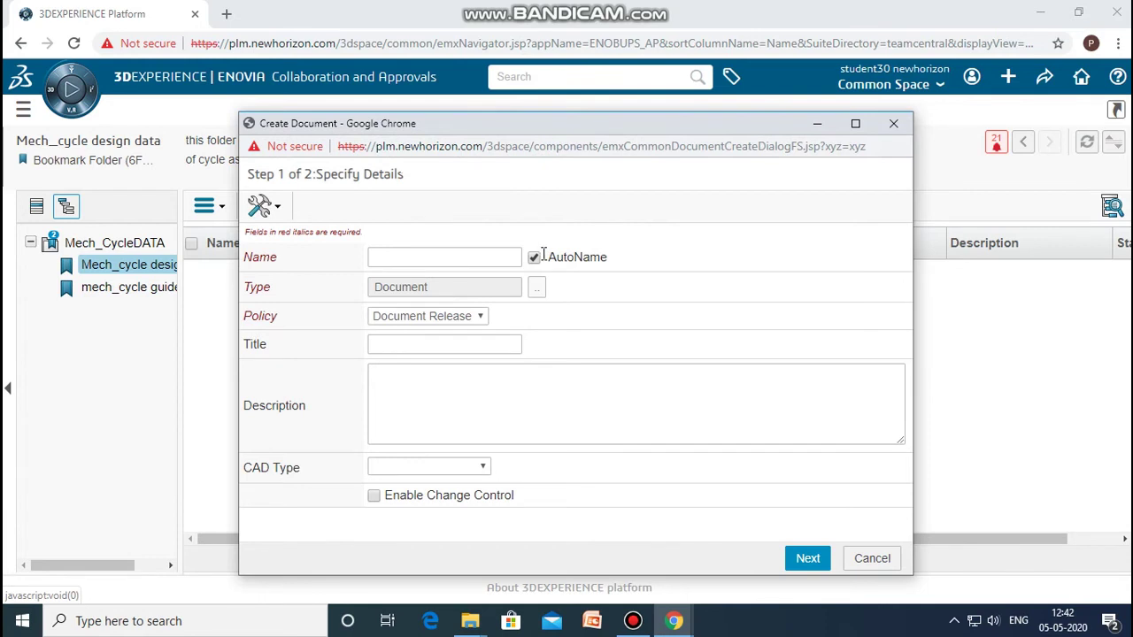
Turn off AutoName, name the new document "Mech_cycle assembly manual", describe it as "cyl assly manual", and proceed to the file upload
{"action": "left_click", "coordinate": [534, 257]}
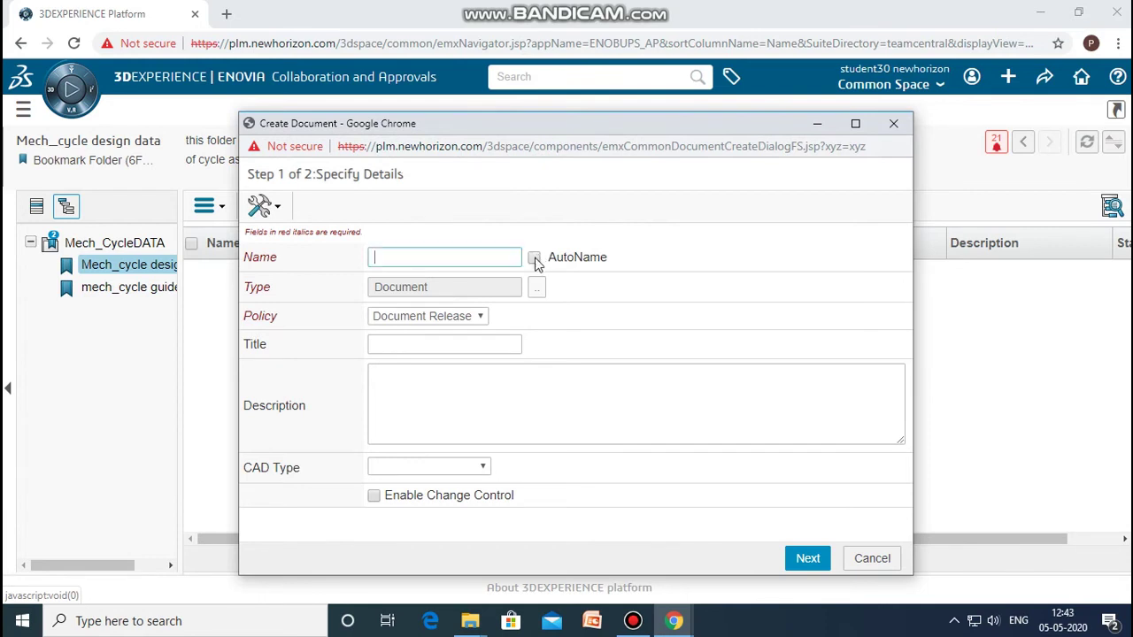
{"action": "left_click", "coordinate": [456, 258]}
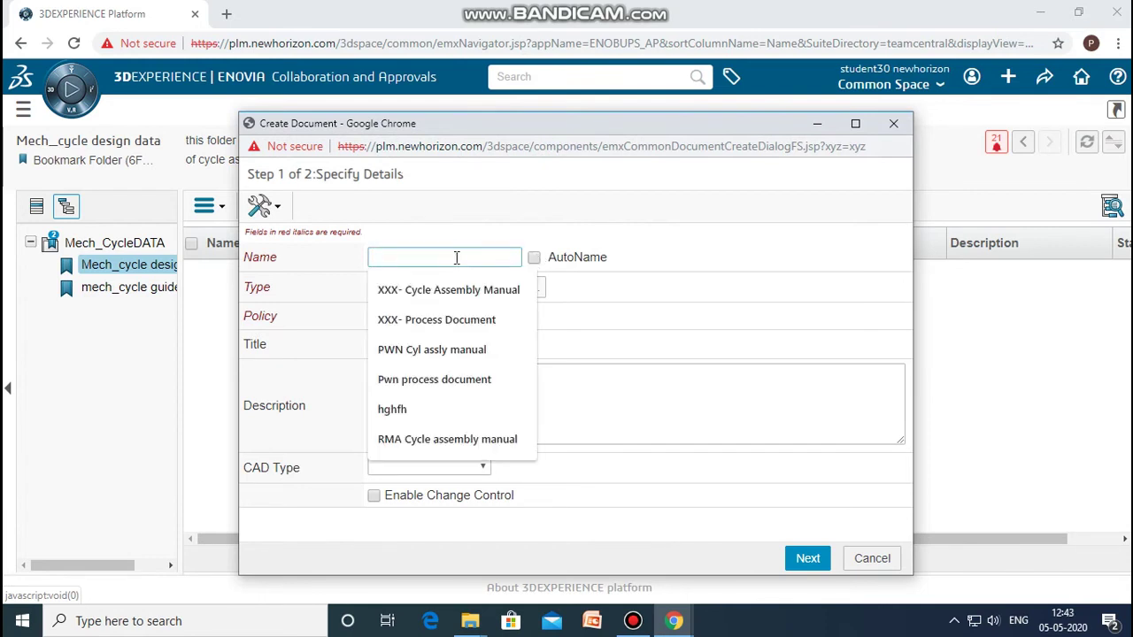
{"action": "type", "text": "Me"}
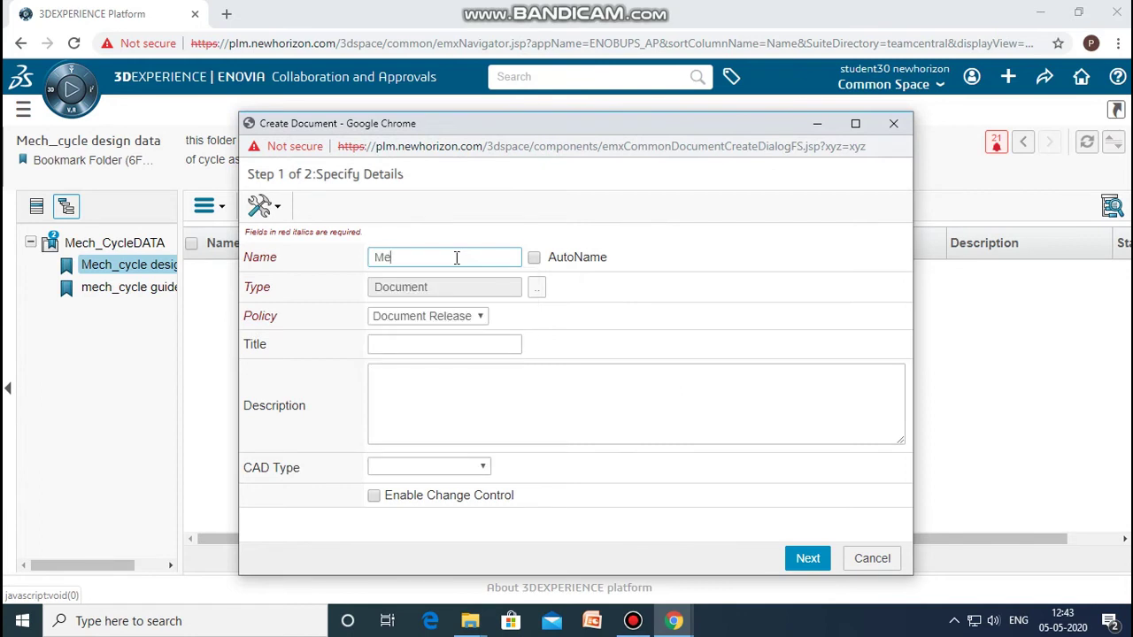
{"action": "type", "text": "ch_cycle assem"}
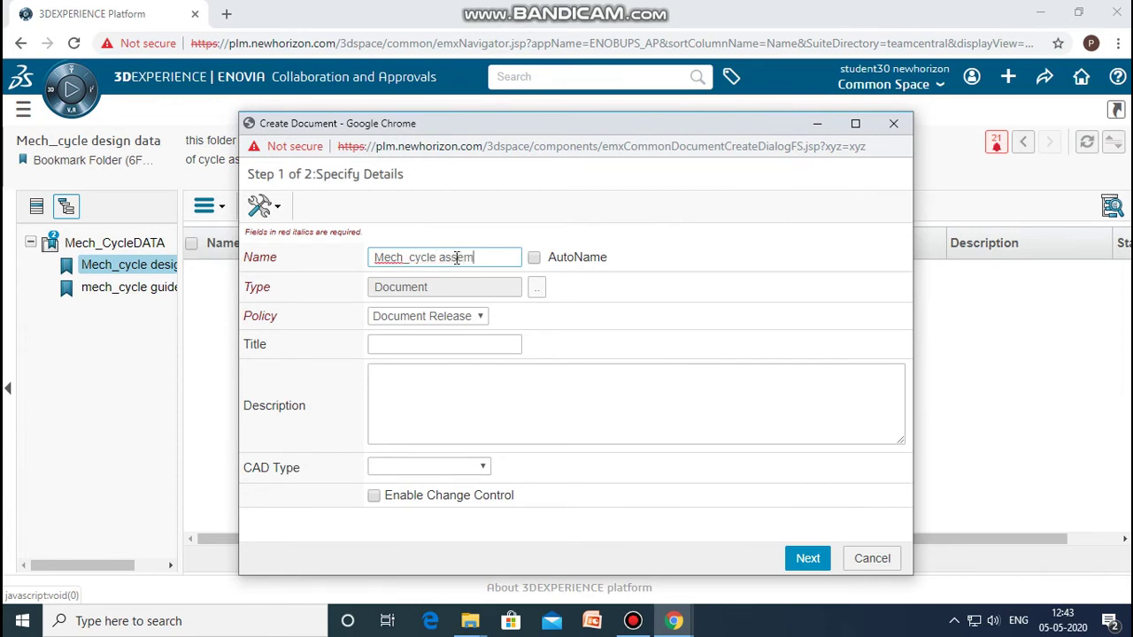
{"action": "type", "text": "bly manual"}
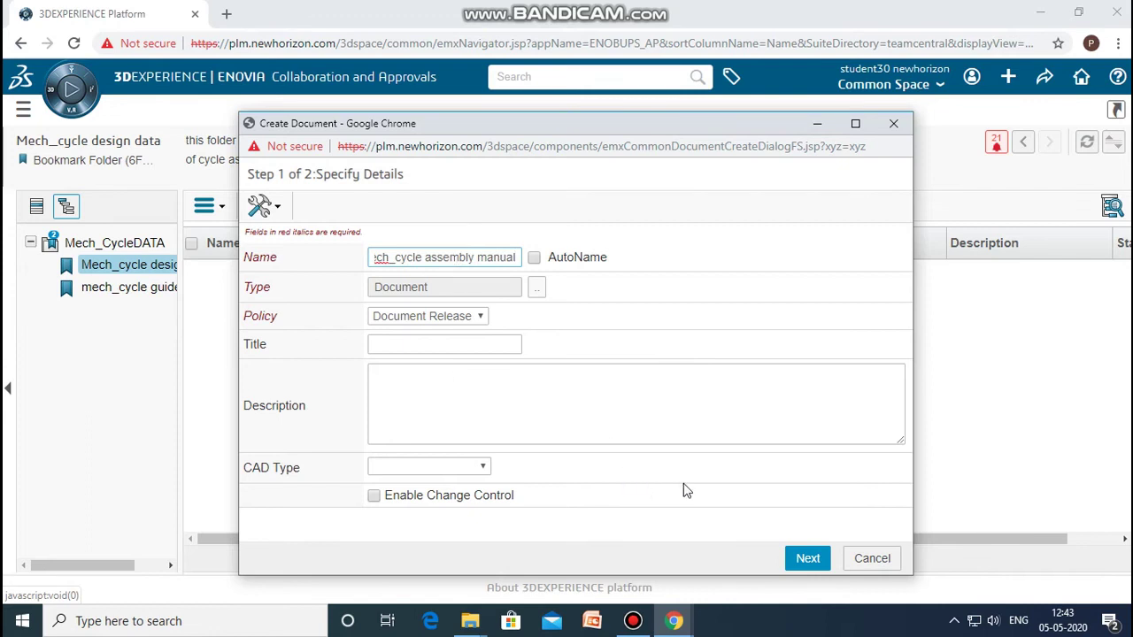
{"action": "left_click", "coordinate": [476, 410]}
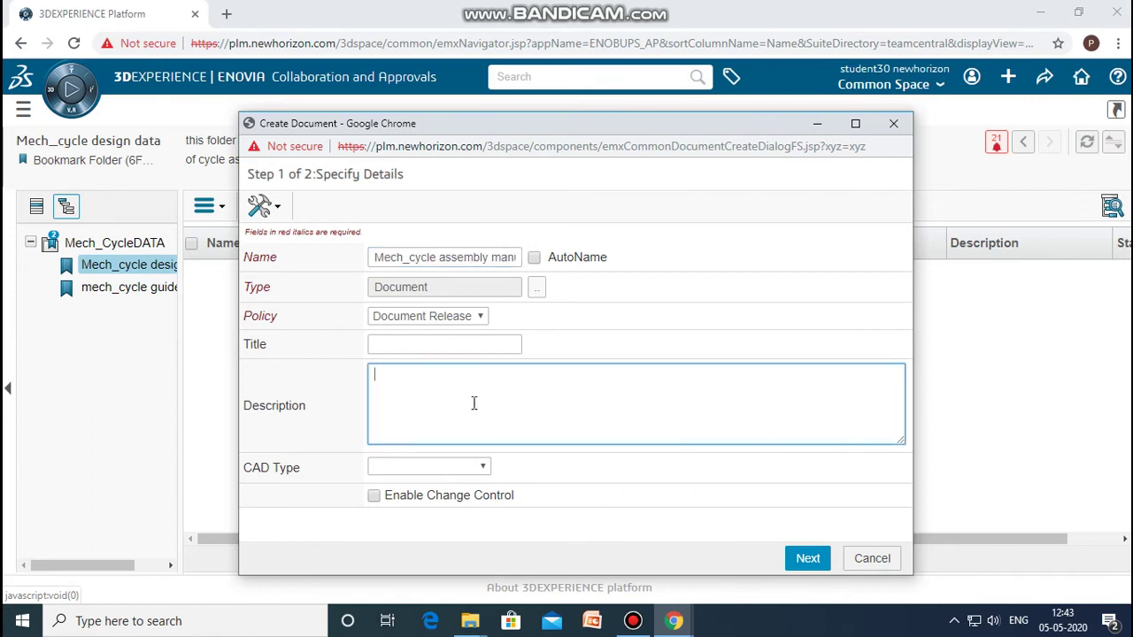
{"action": "type", "text": "cyl assly manual"}
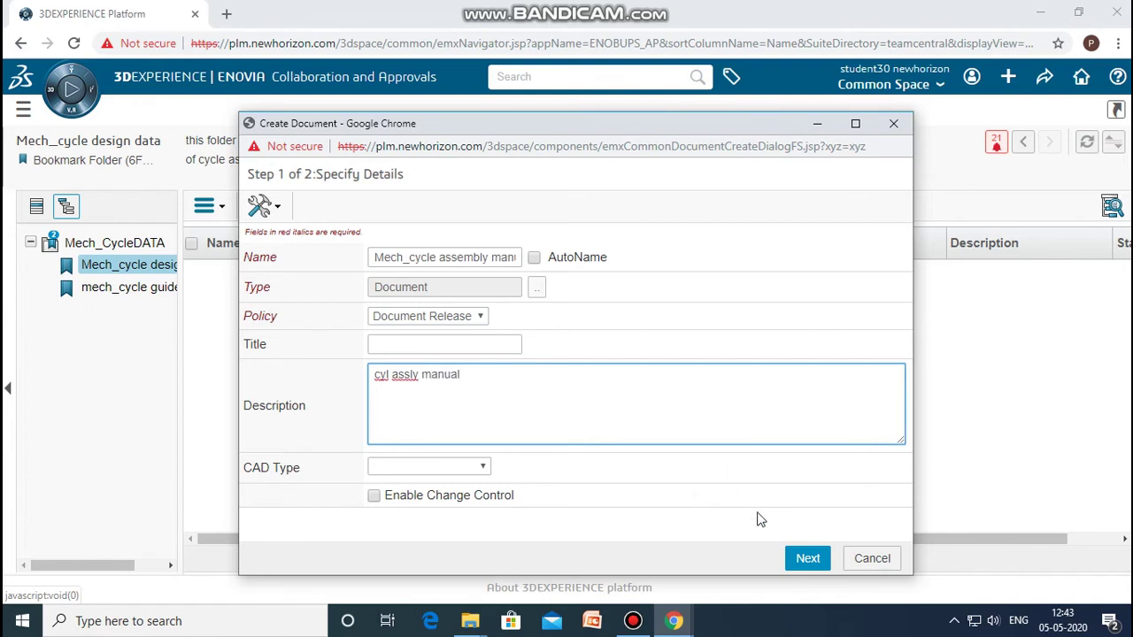
{"action": "left_click", "coordinate": [807, 558]}
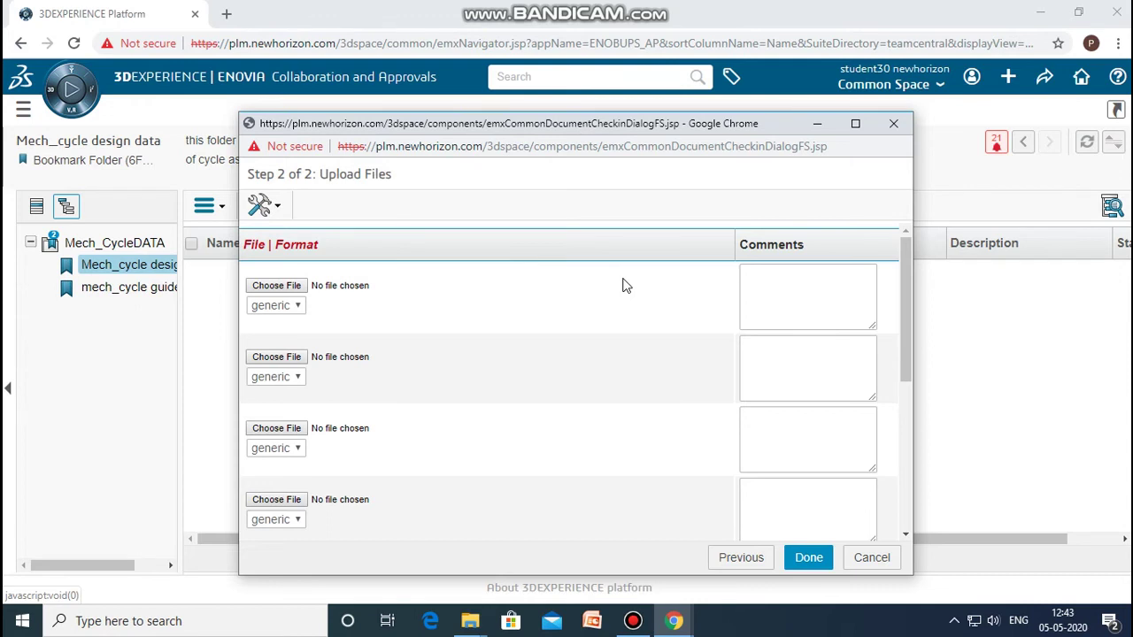
Attach Assembly_Manual from the BUPS_R2019x_Data folder on Local Disk (C:) and finish creating the document
{"action": "left_click", "coordinate": [265, 286]}
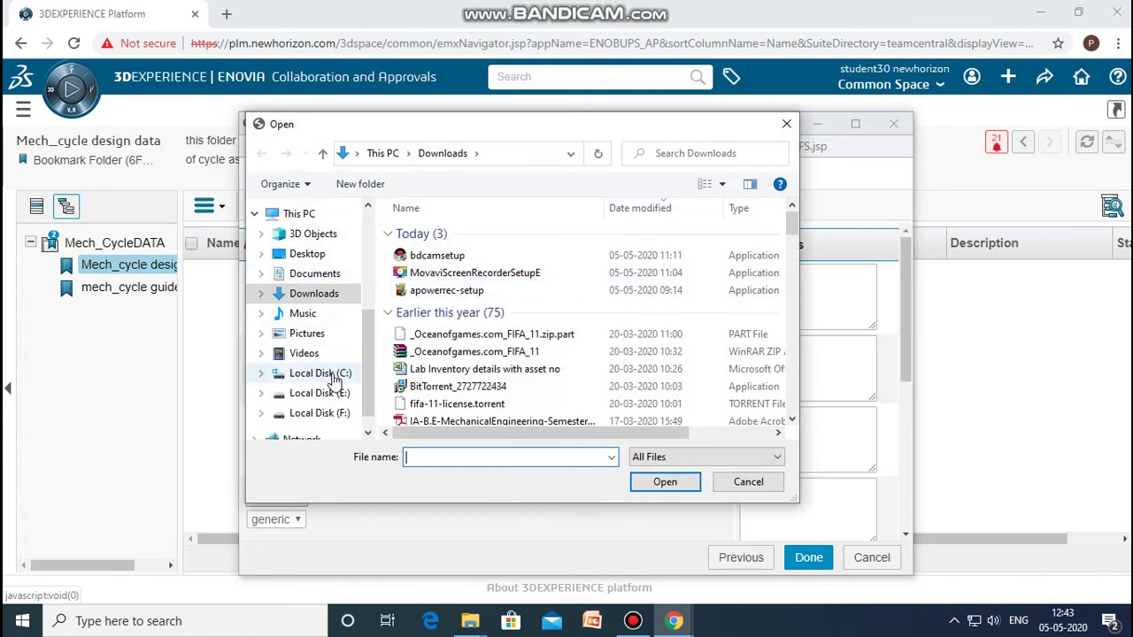
{"action": "left_click", "coordinate": [334, 377]}
{"action": "double_click", "coordinate": [442, 267]}
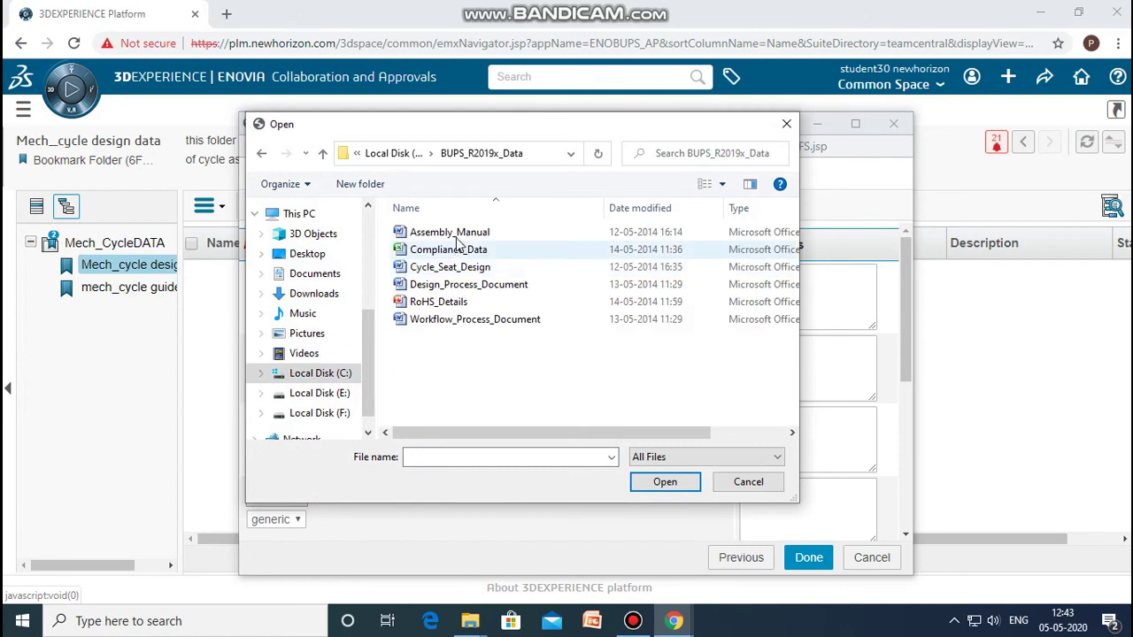
{"action": "double_click", "coordinate": [458, 236]}
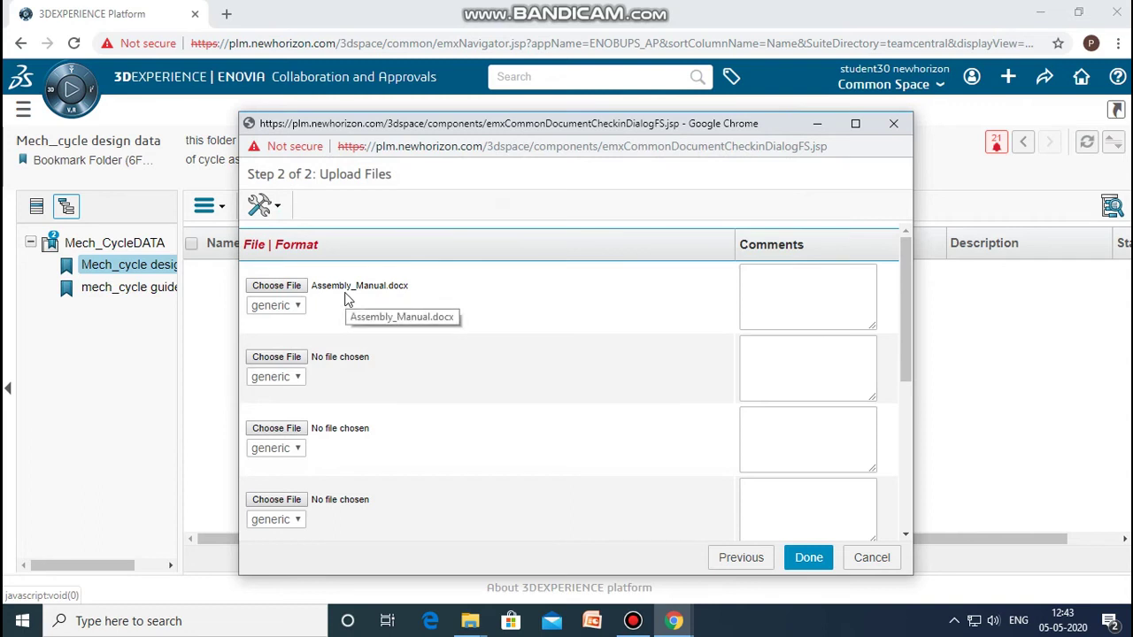
{"action": "left_click", "coordinate": [801, 565]}
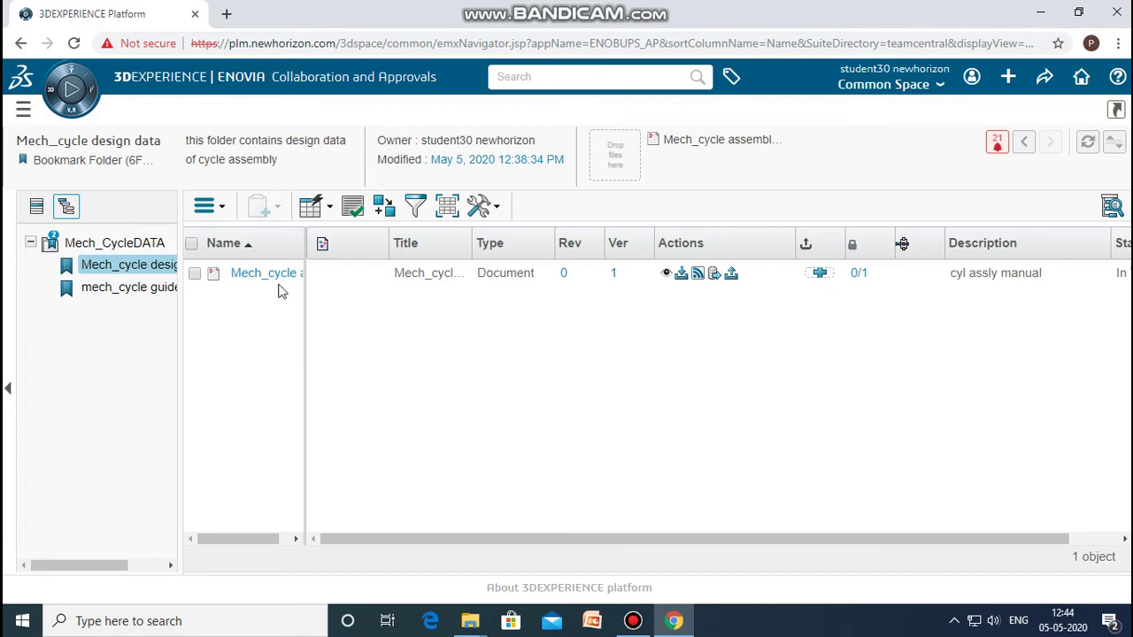
Start a file upload in the mech_cycle guides folder with the title "seat design" and the description "cyl seat design"
{"action": "left_click", "coordinate": [110, 288]}
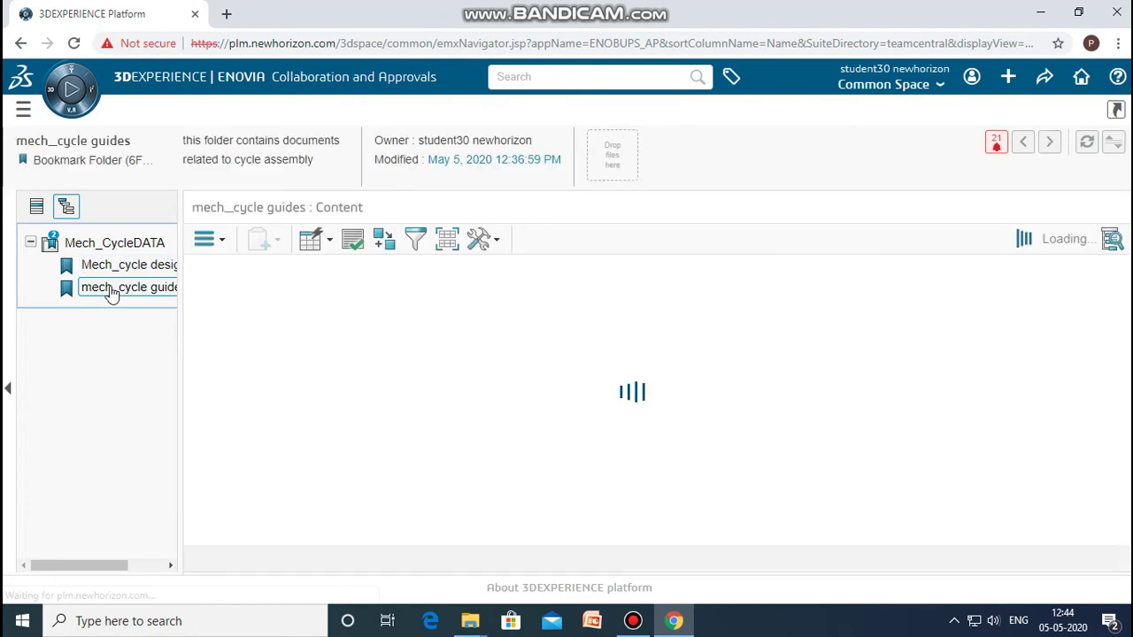
{"action": "left_click", "coordinate": [205, 207]}
{"action": "left_click", "coordinate": [230, 259]}
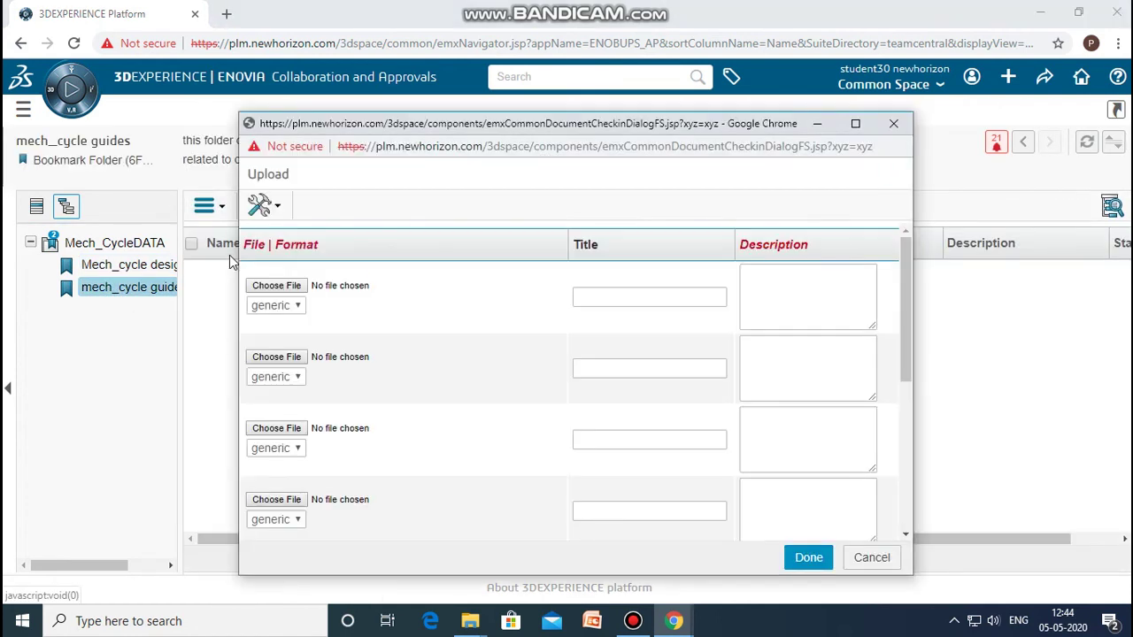
{"action": "left_click", "coordinate": [607, 299]}
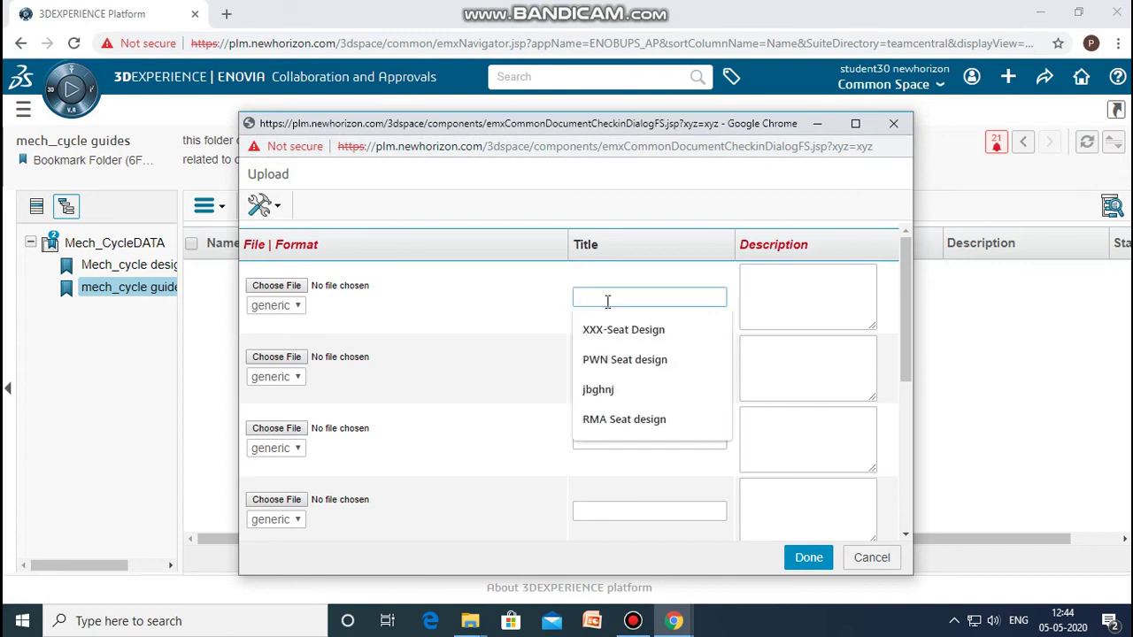
{"action": "type", "text": "seat des"}
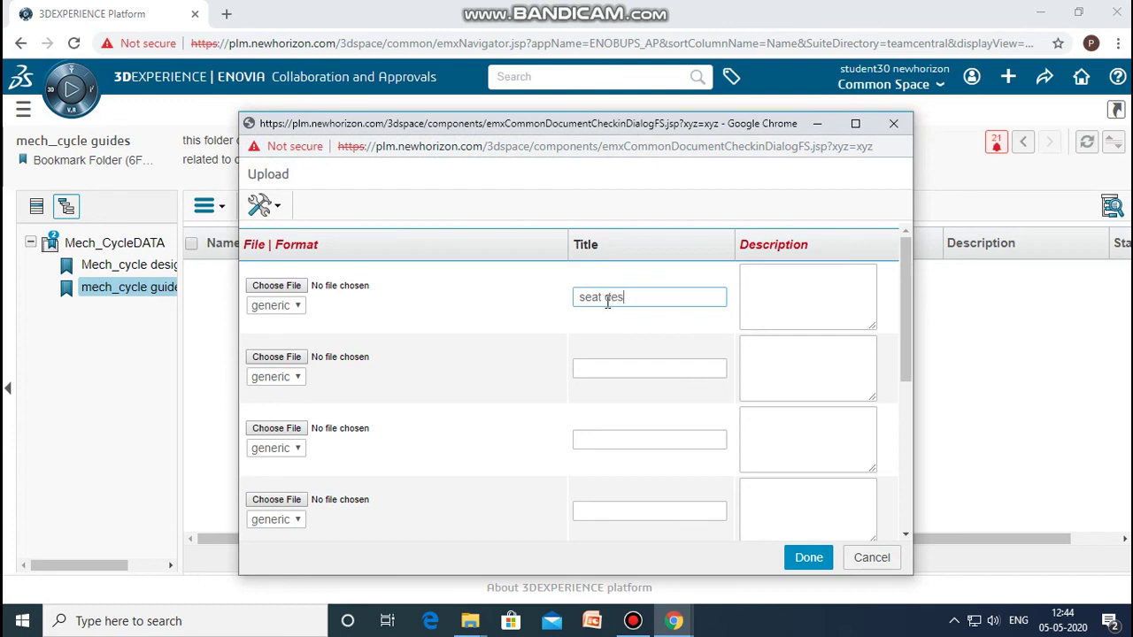
{"action": "type", "text": "ign"}
{"action": "left_click", "coordinate": [808, 304]}
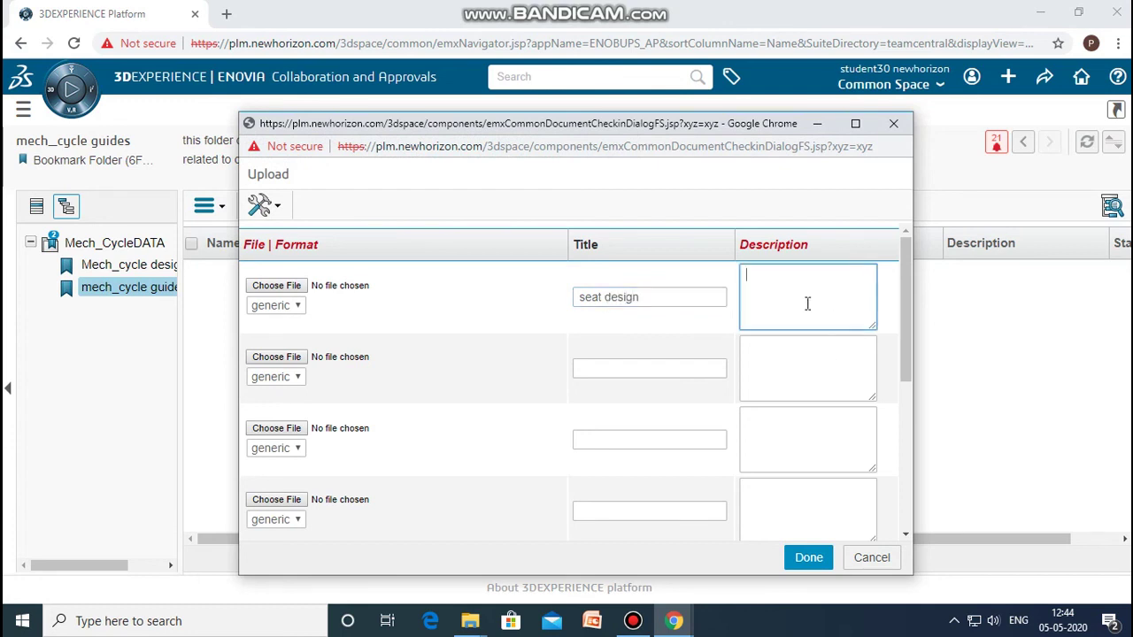
{"action": "type", "text": "cyl seat design"}
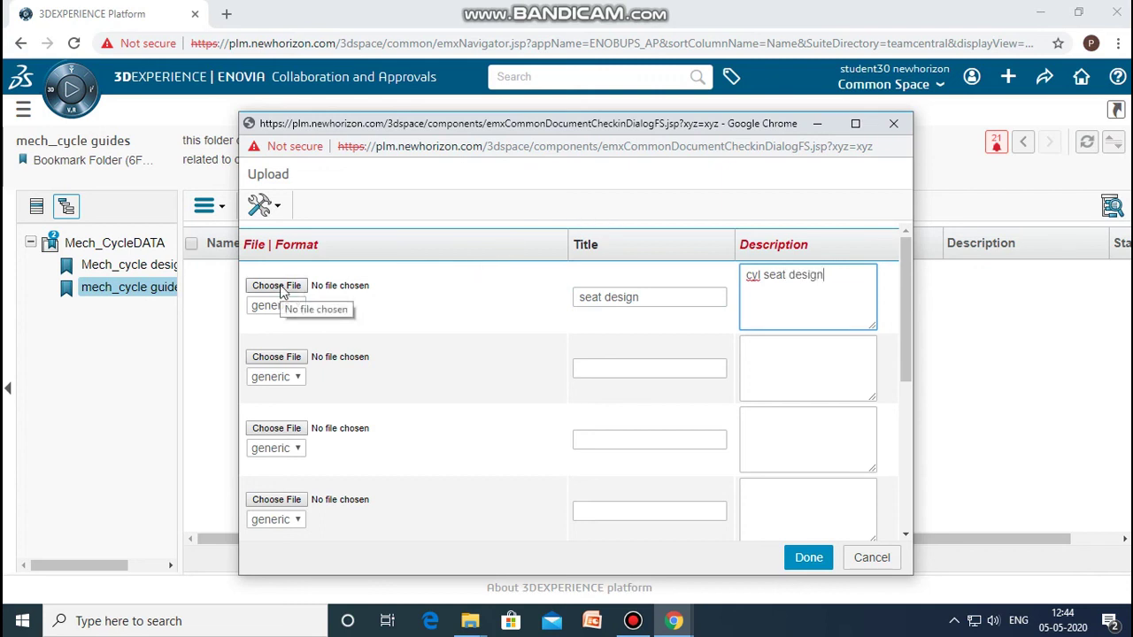
Attach the Cycle_Seat_Design file to the seat design entry and complete the upload
{"action": "left_click", "coordinate": [280, 289]}
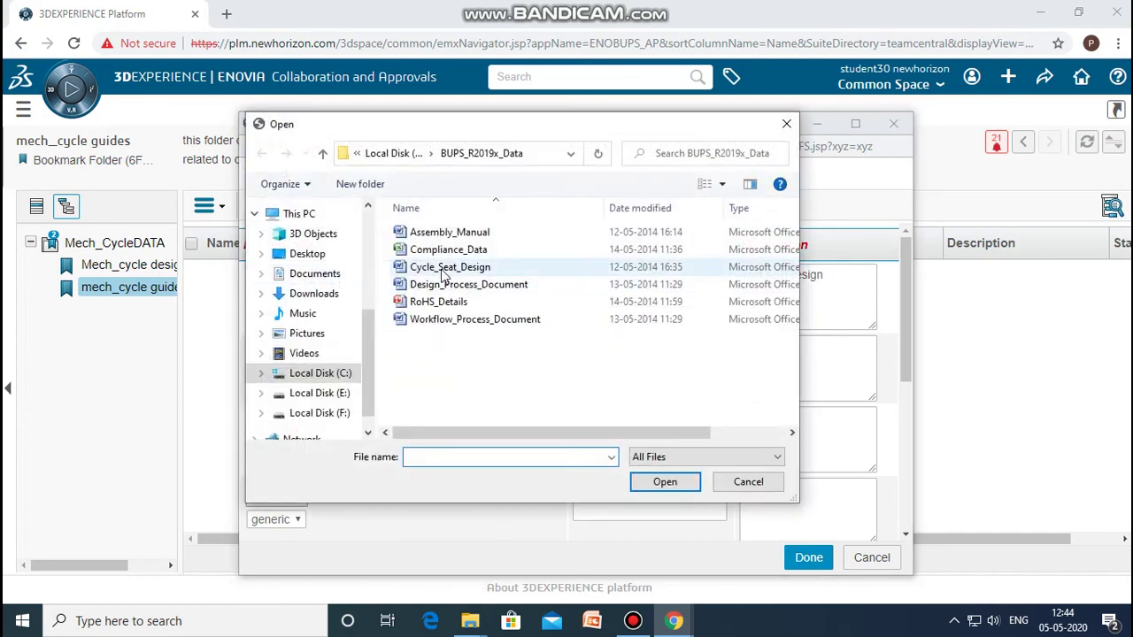
{"action": "left_click", "coordinate": [443, 268]}
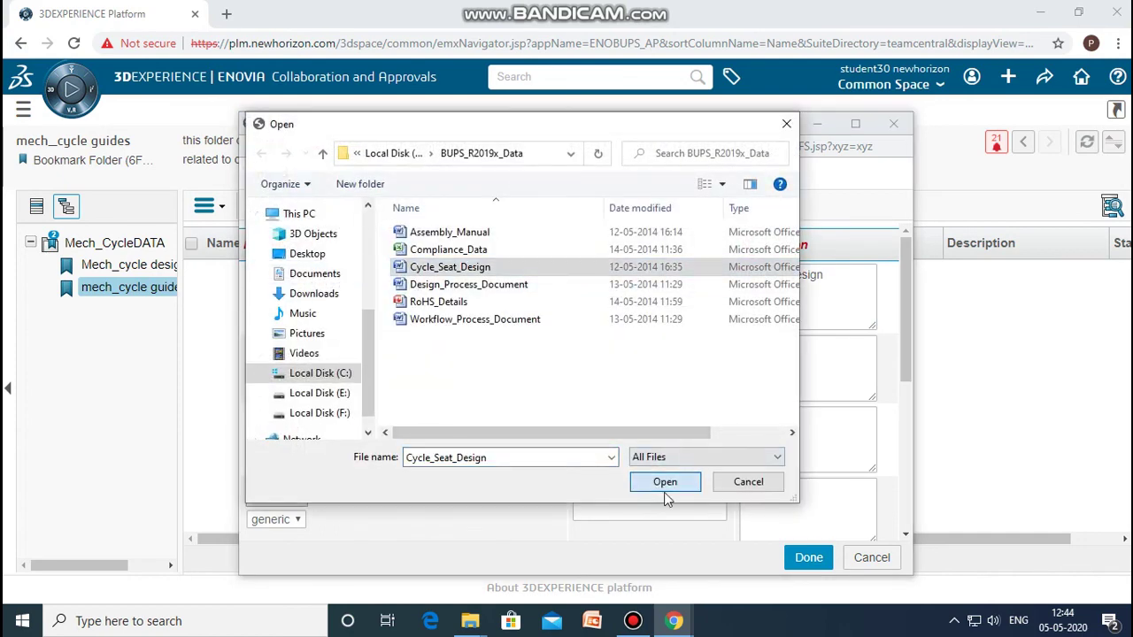
{"action": "left_click", "coordinate": [666, 493]}
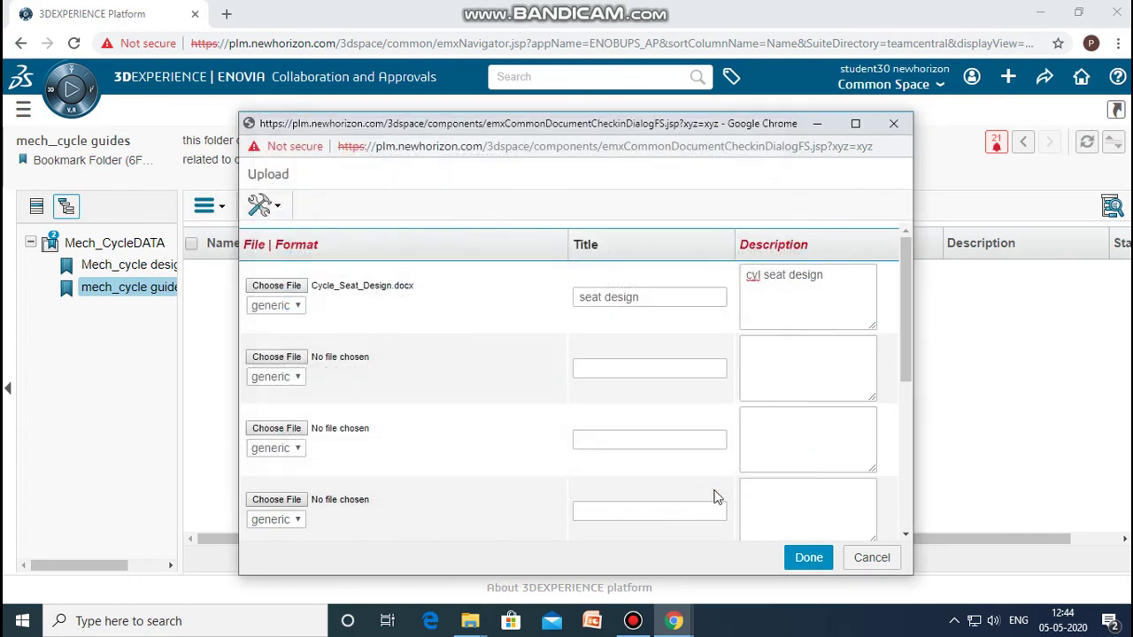
{"action": "left_click", "coordinate": [812, 562]}
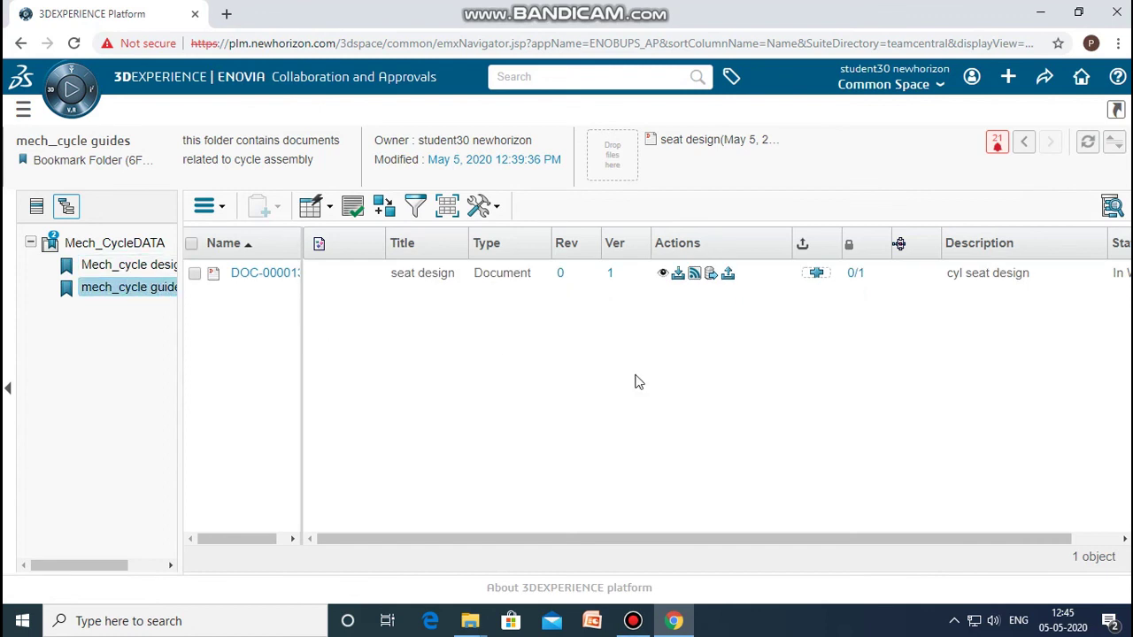
{"action": "left_click", "coordinate": [644, 622]}
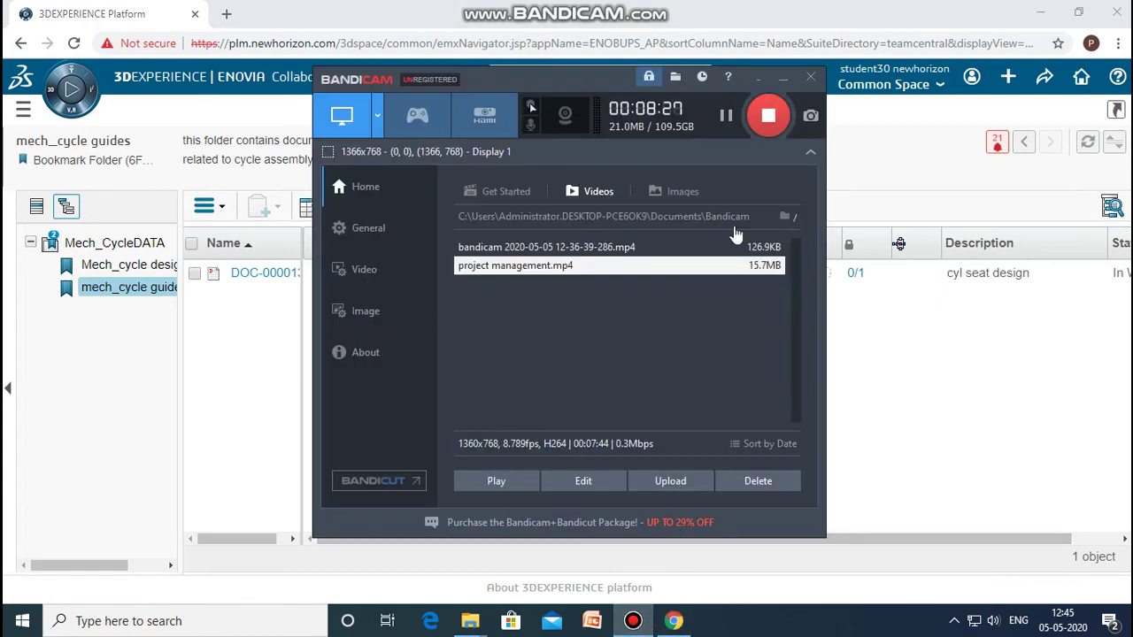
{"action": "left_click", "coordinate": [768, 117]}
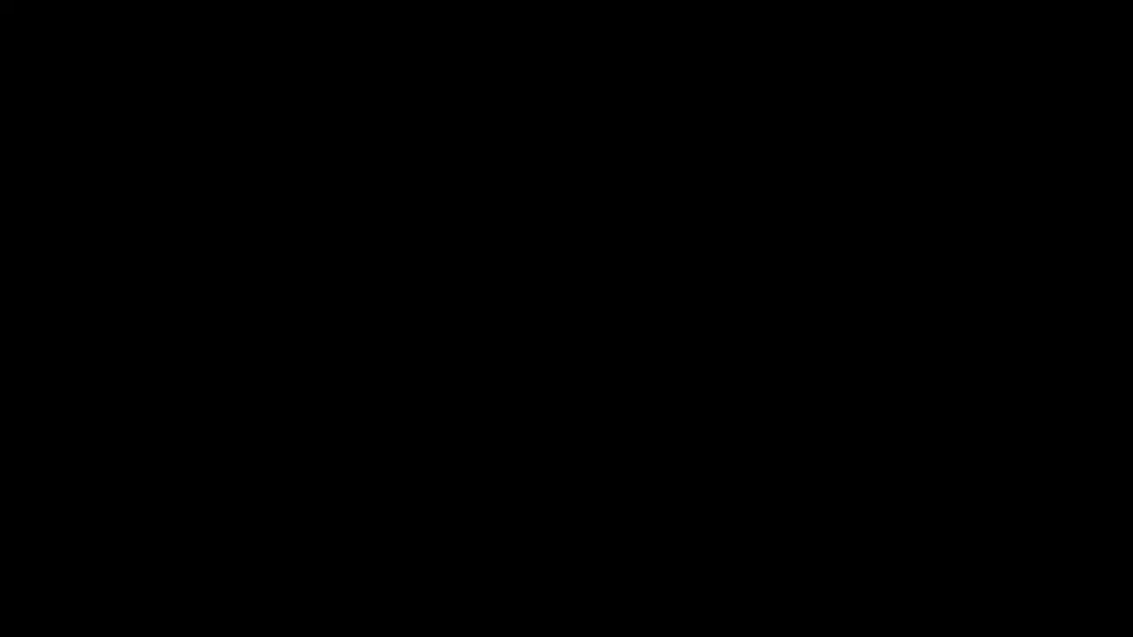